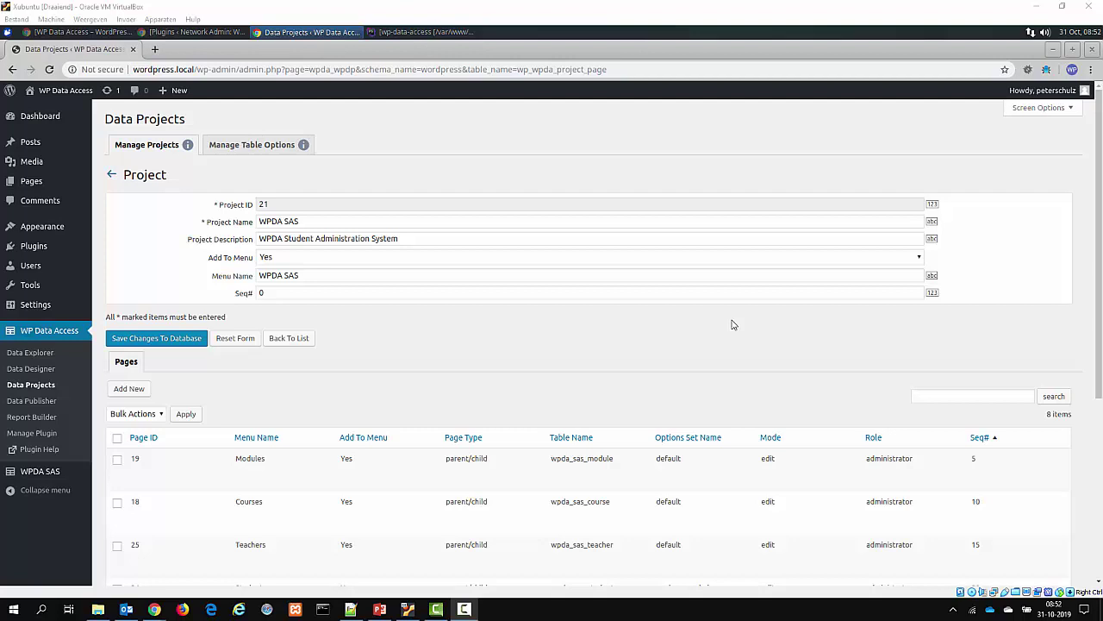
Open the Manage Plugin settings in a new tab and tick Enable role management under Manage Roles.
scroll(731, 323, down, 3)
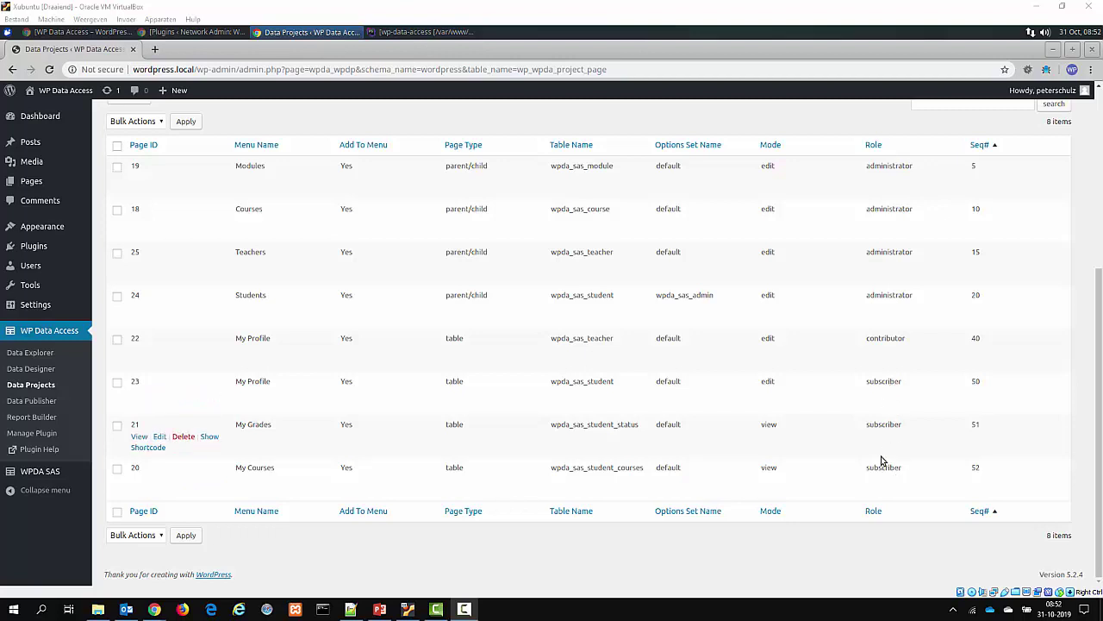
right_click(46, 438)
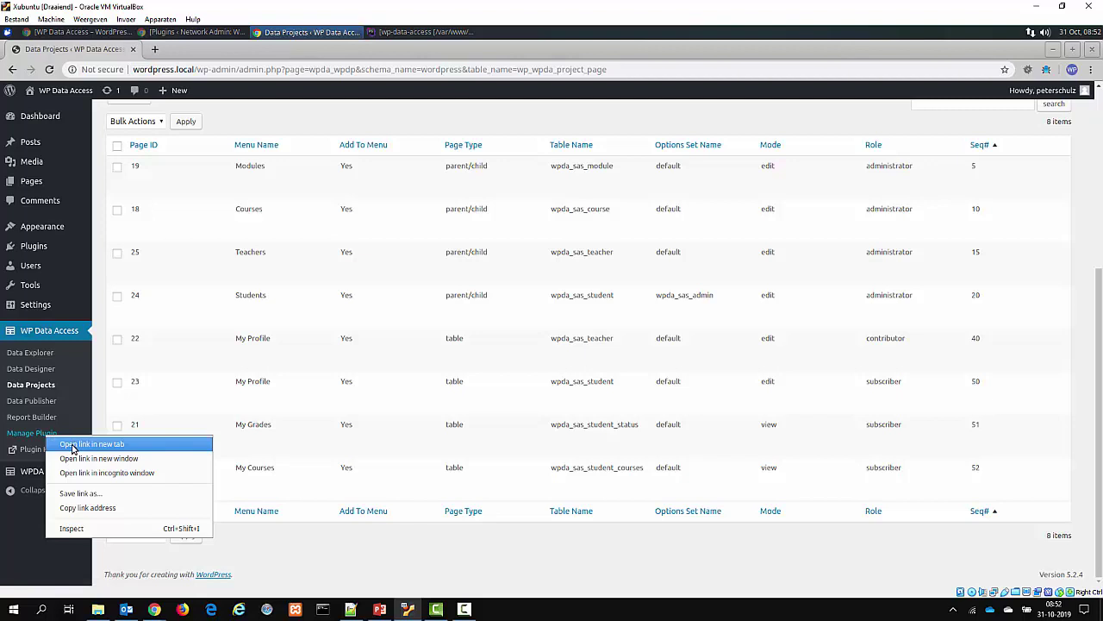
click(74, 444)
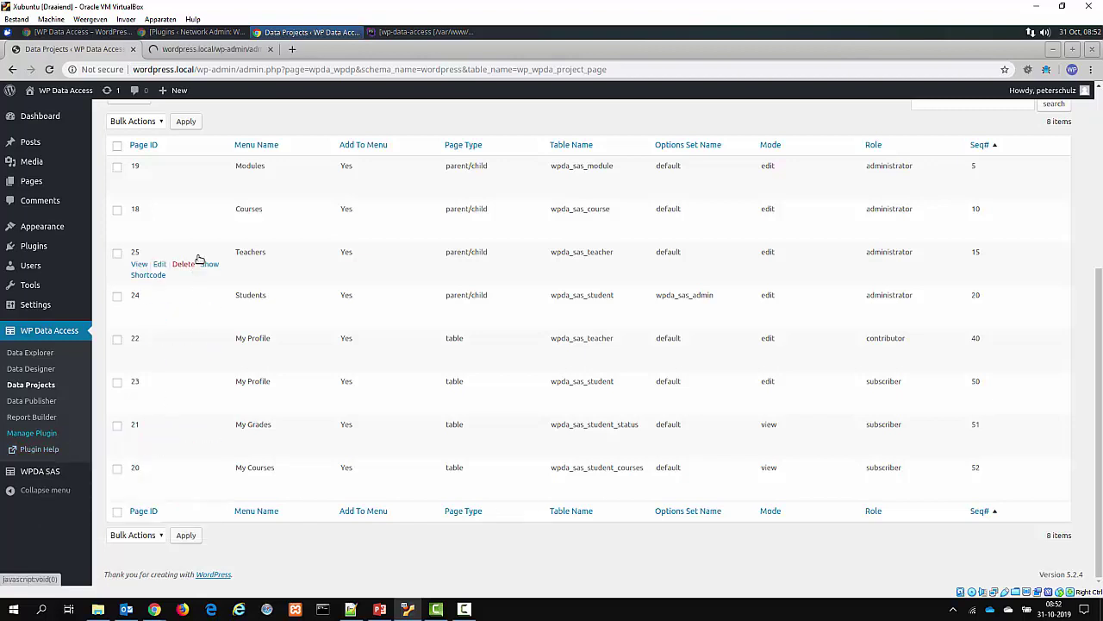
click(218, 52)
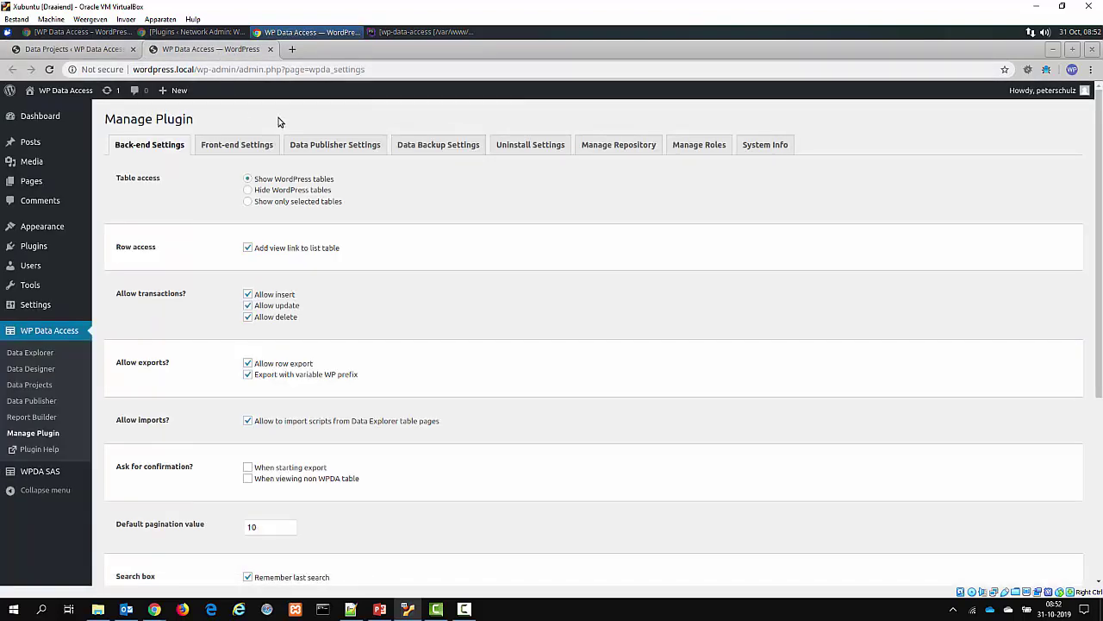
click(710, 151)
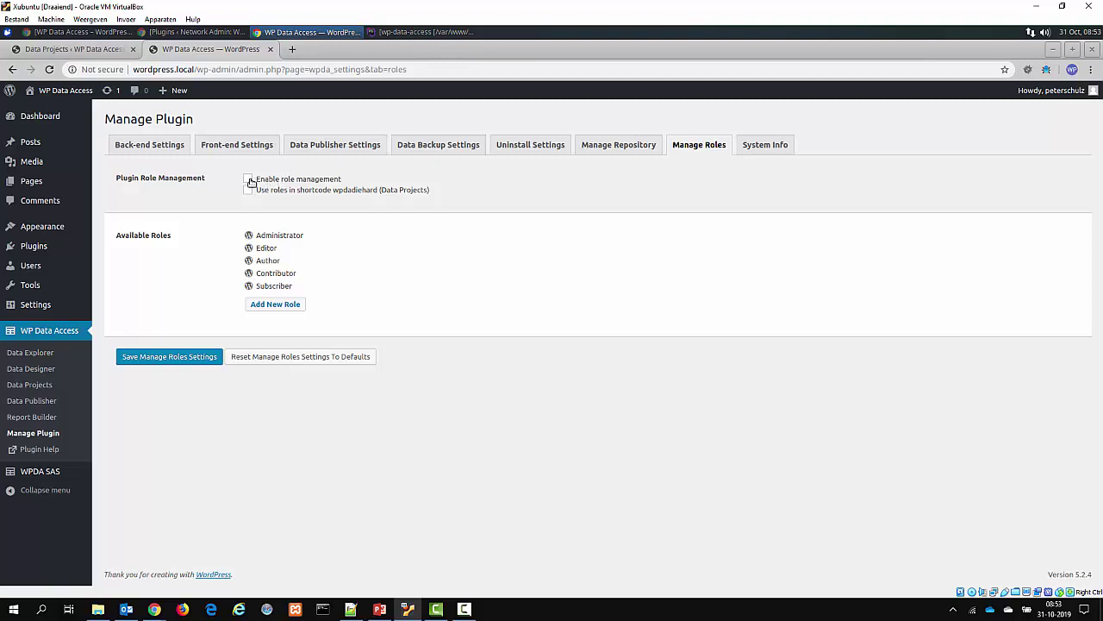
click(250, 180)
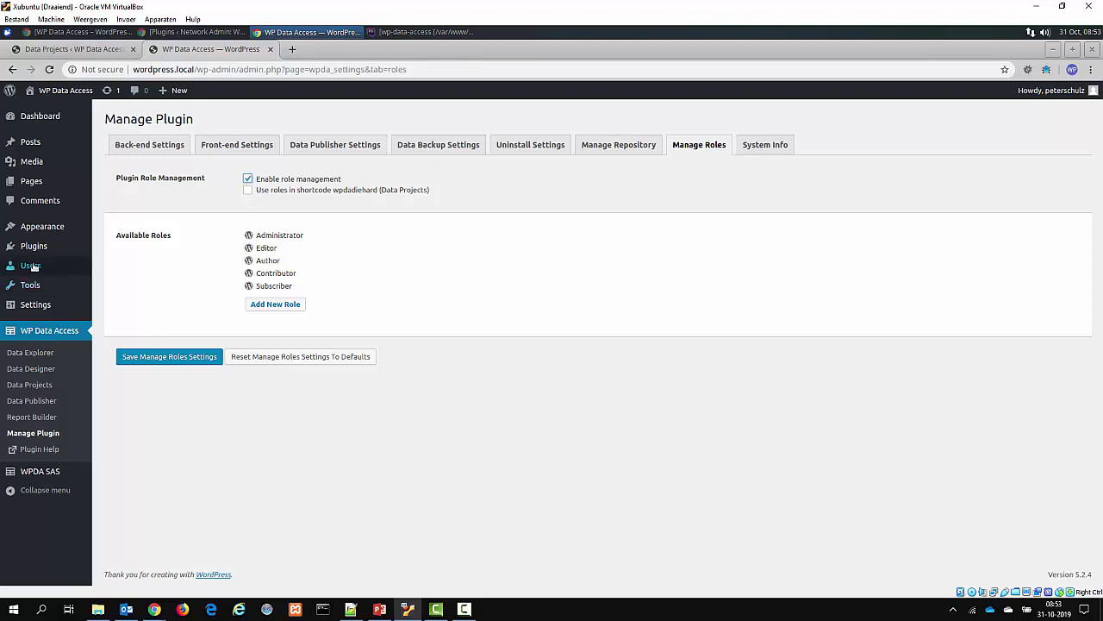
Open the list of all users in a new tab and check which role each user has.
mouse_move(34, 268)
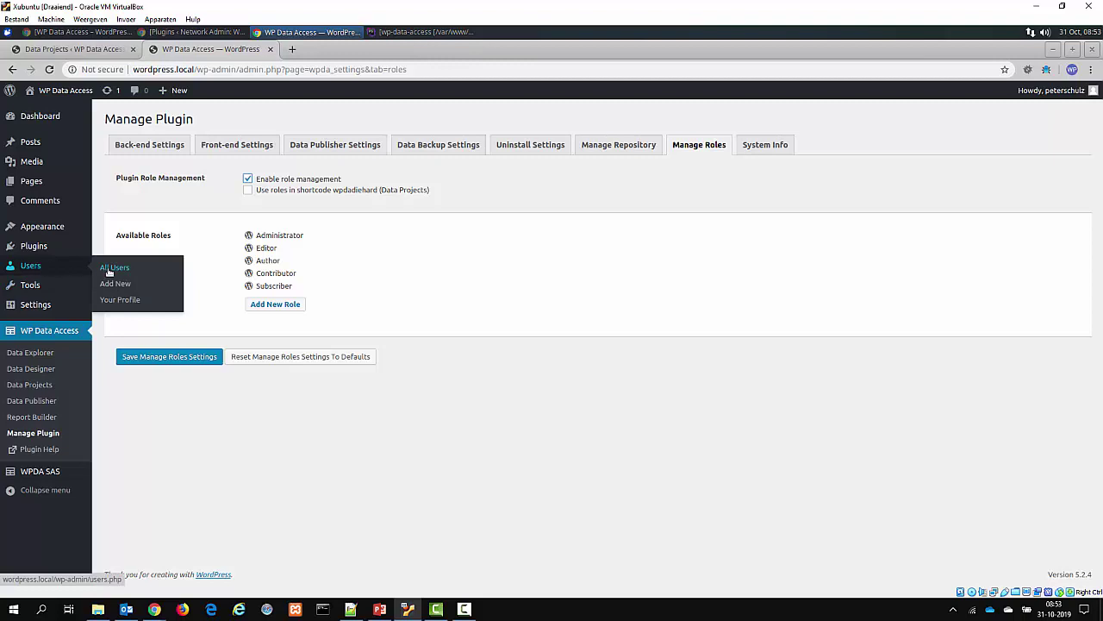
right_click(109, 271)
click(129, 277)
click(350, 48)
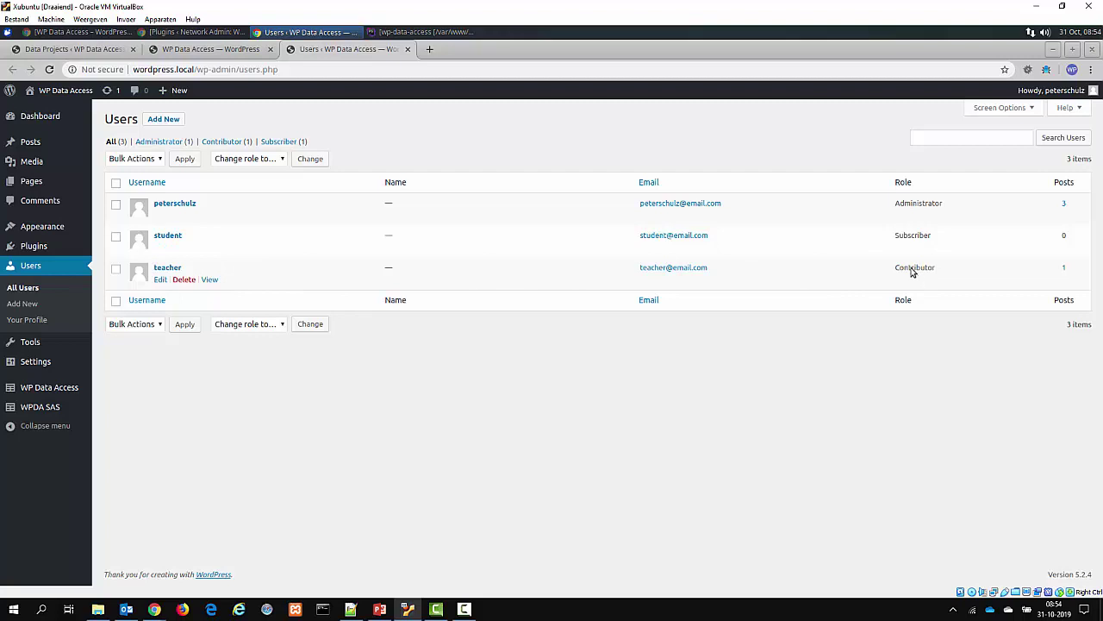
Save the Manage Roles settings and open the student user for editing from the refreshed users list.
click(198, 50)
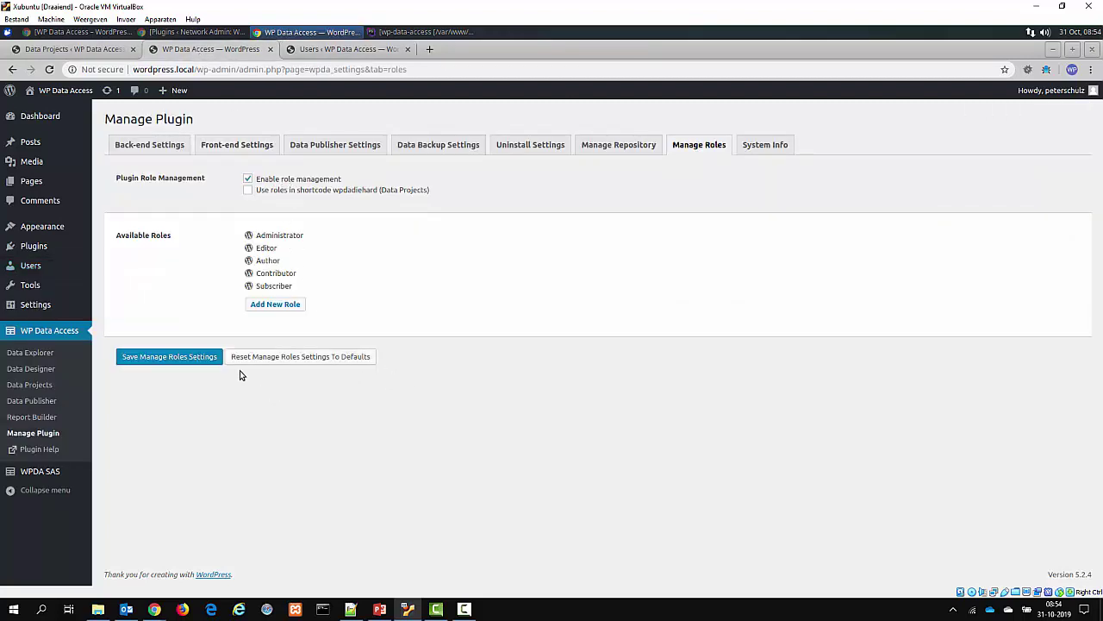
click(199, 362)
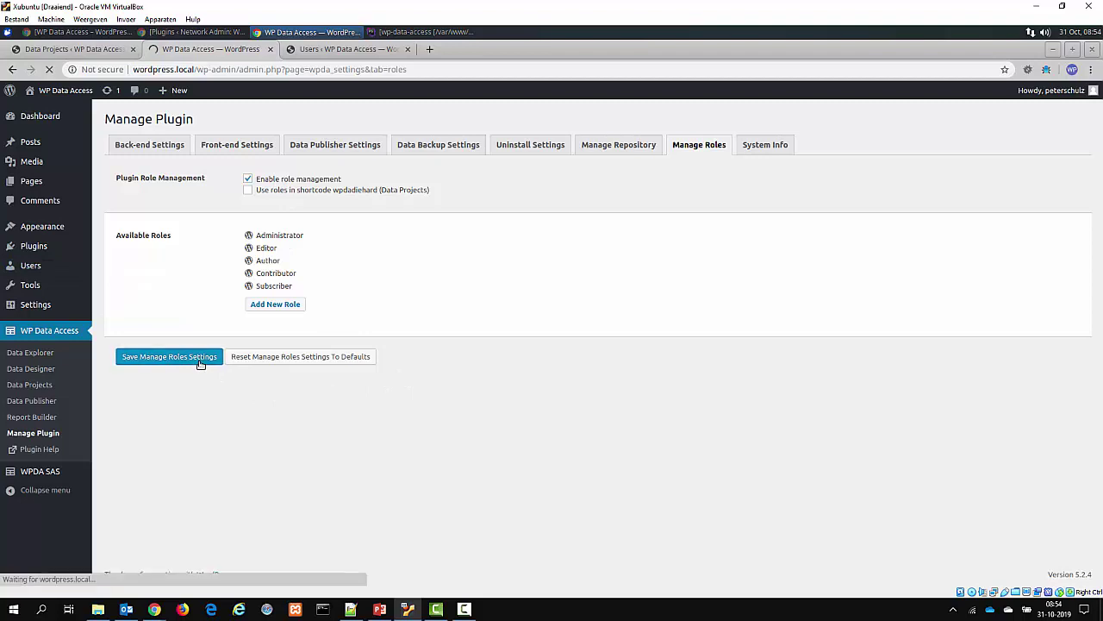
click(333, 49)
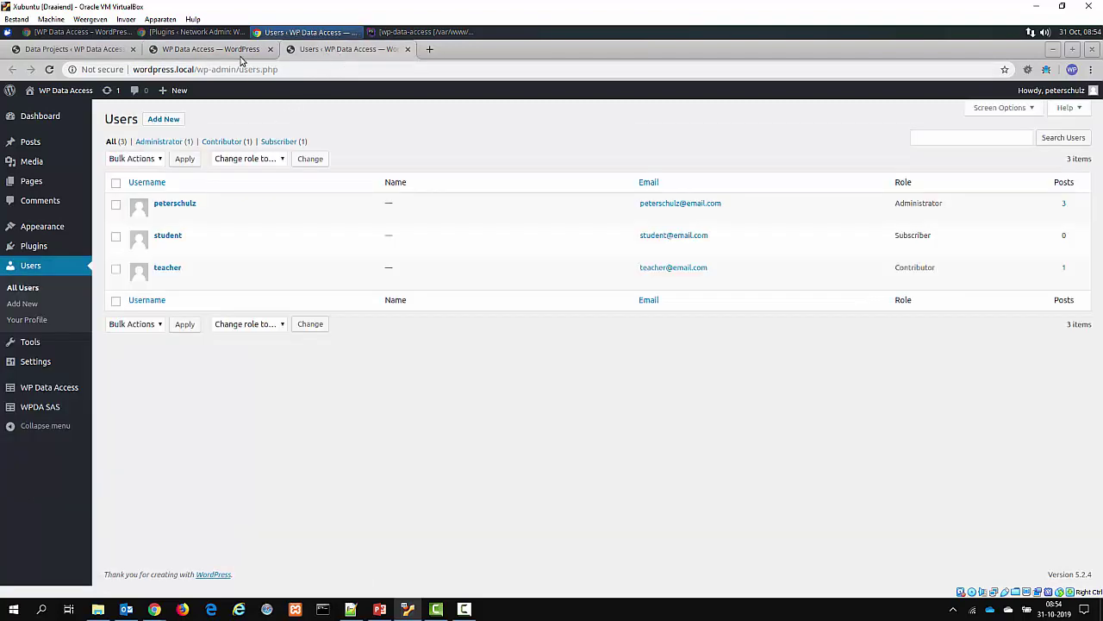
click(49, 69)
mouse_move(220, 250)
click(162, 249)
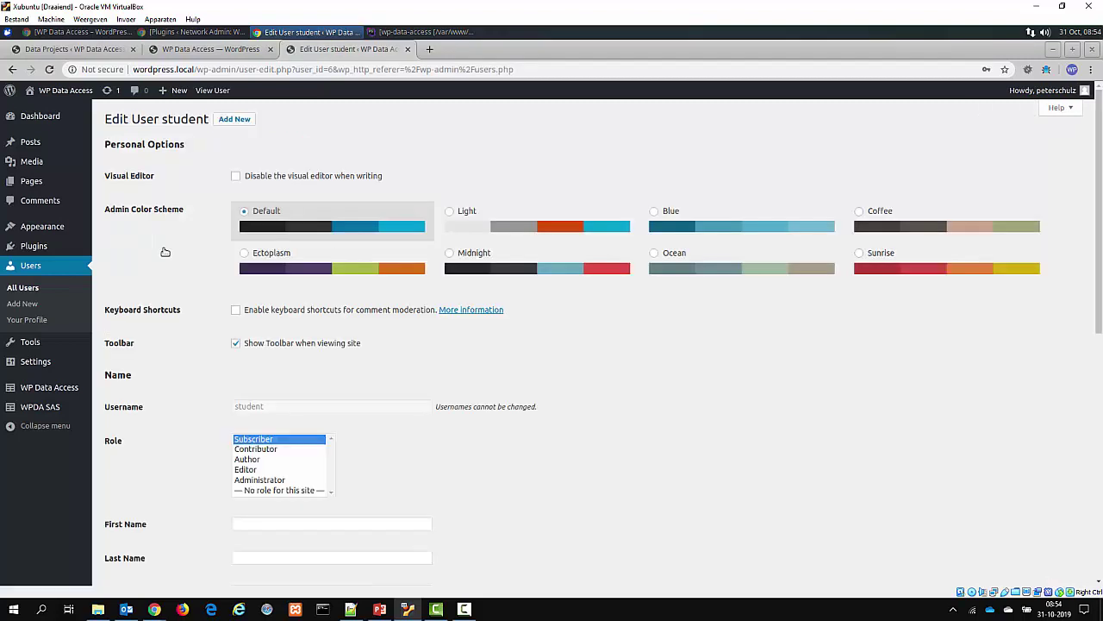
Try selecting Contributor, Author and Editor in addition to Subscriber as the student user's roles.
ctrl+click(271, 450)
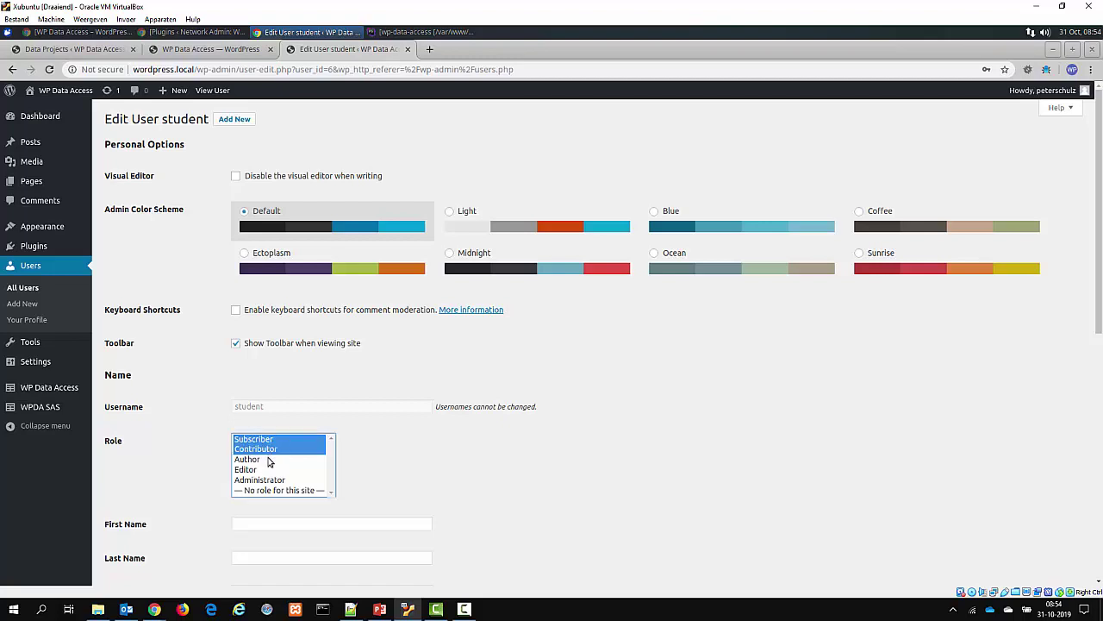
ctrl+click(270, 458)
ctrl+click(266, 469)
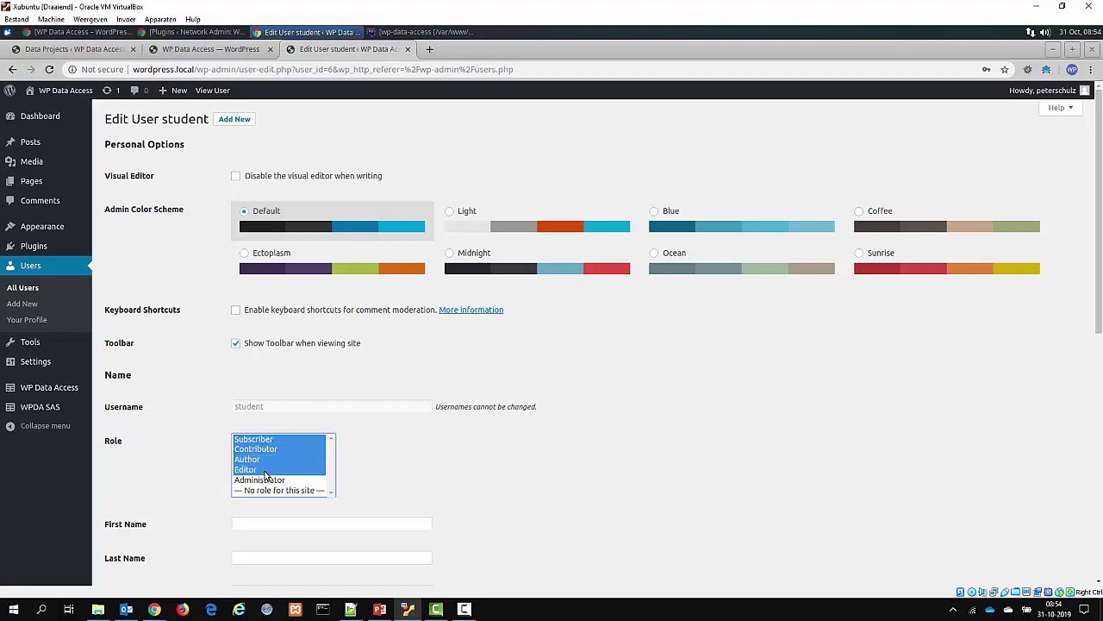
click(237, 68)
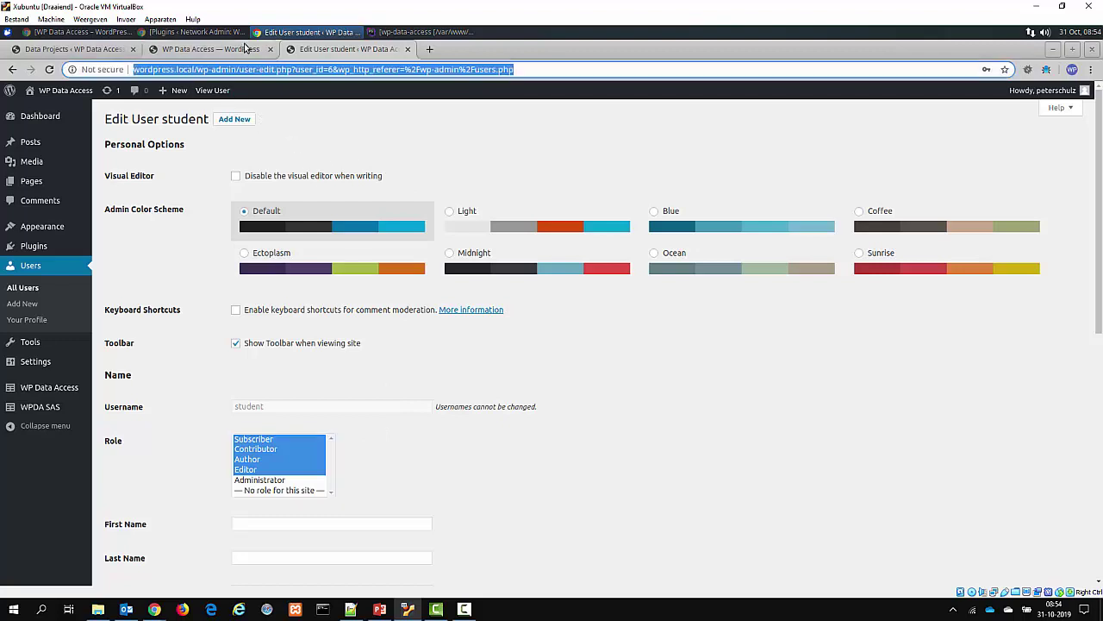
Disable role management, save the settings, and check the Role choices on the reloaded student user page.
click(246, 48)
click(193, 390)
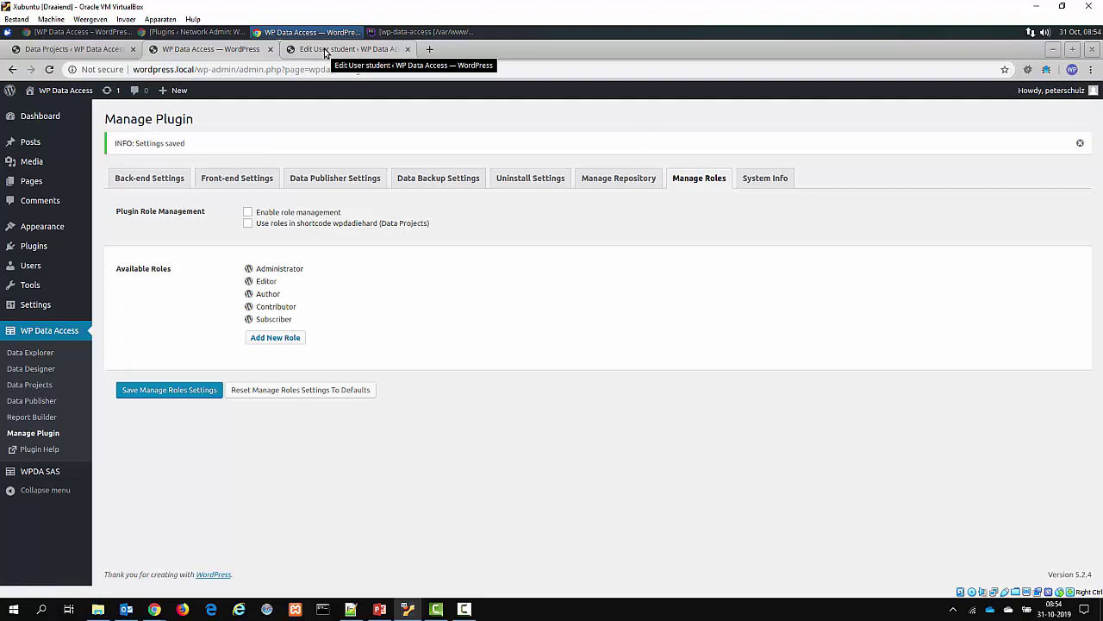
click(324, 50)
key(F5)
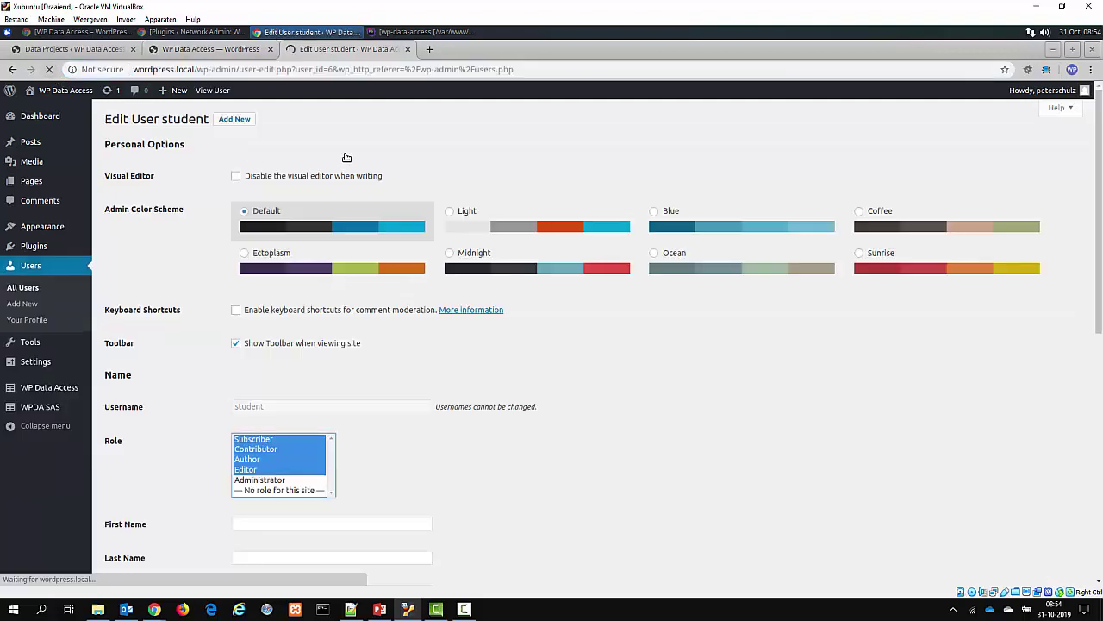
click(335, 445)
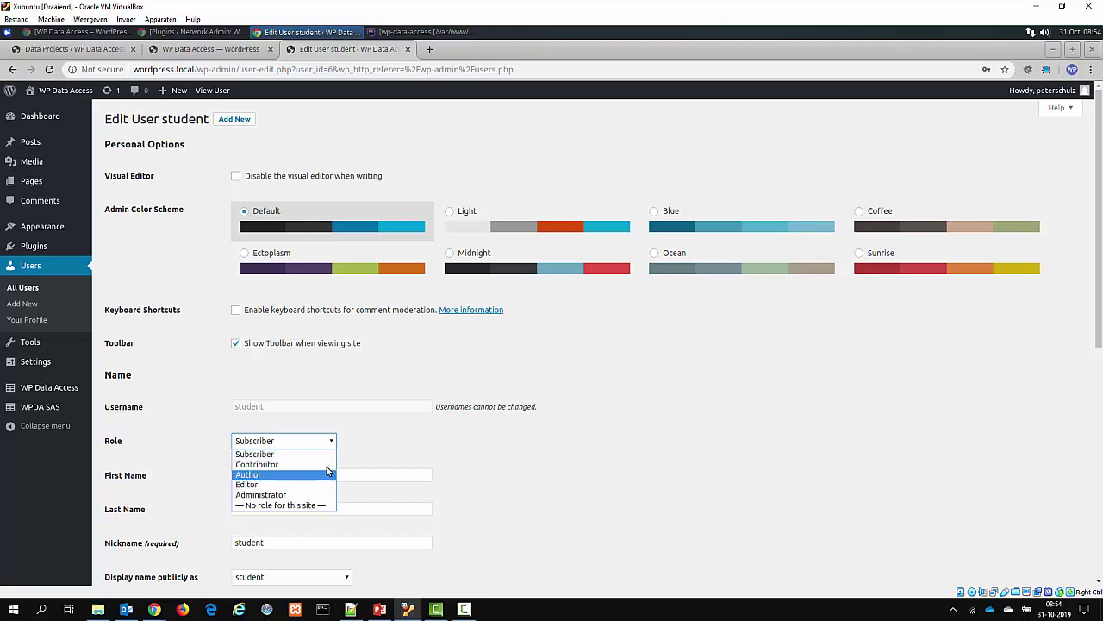
click(355, 448)
Enable role management again, save the settings, and recheck the Role choices of the student user.
click(210, 49)
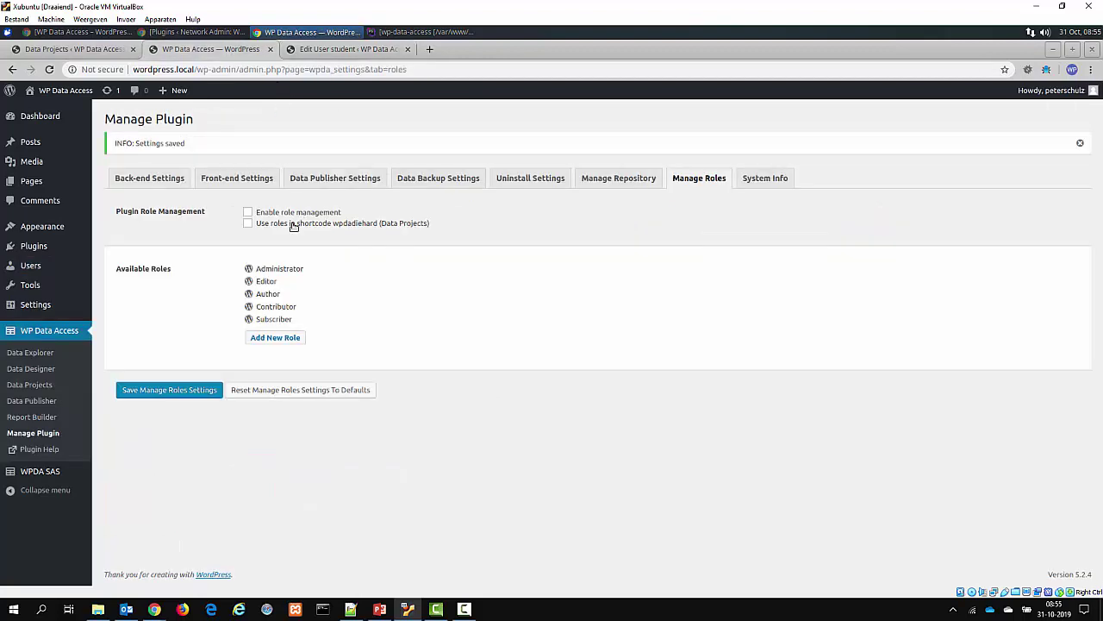
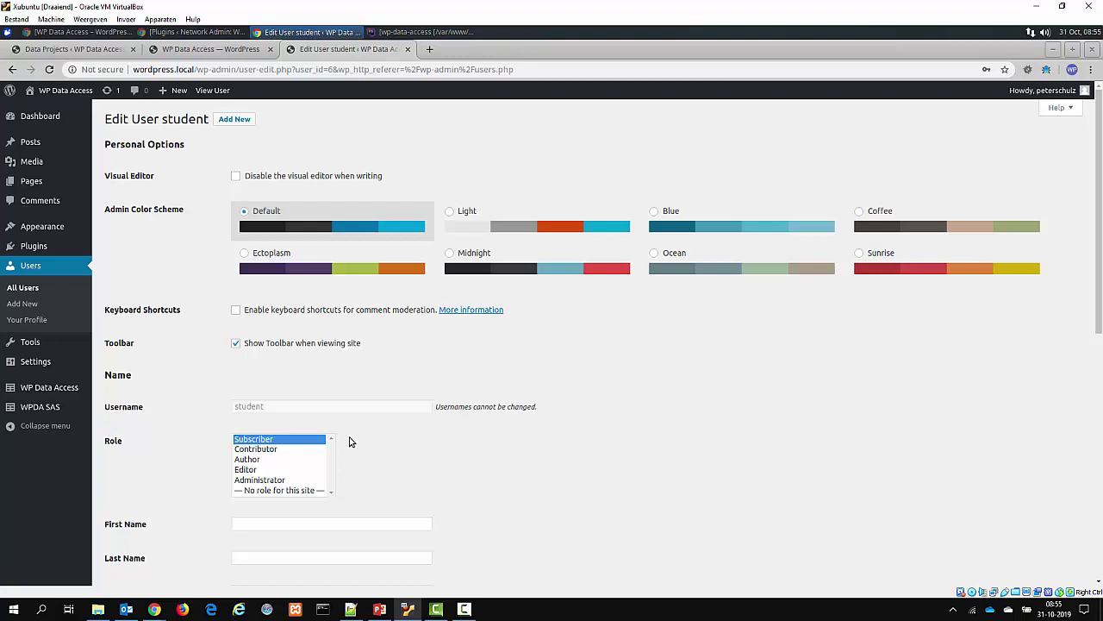
click(200, 49)
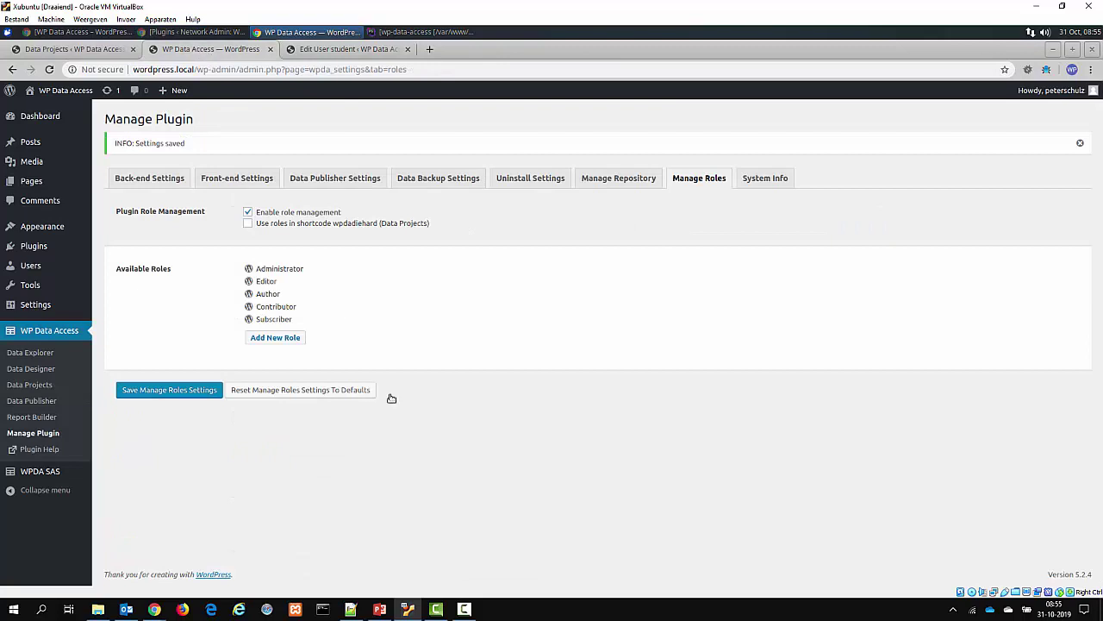
Add a new role named wpda_student with the label WPDA Student to the available roles.
click(299, 345)
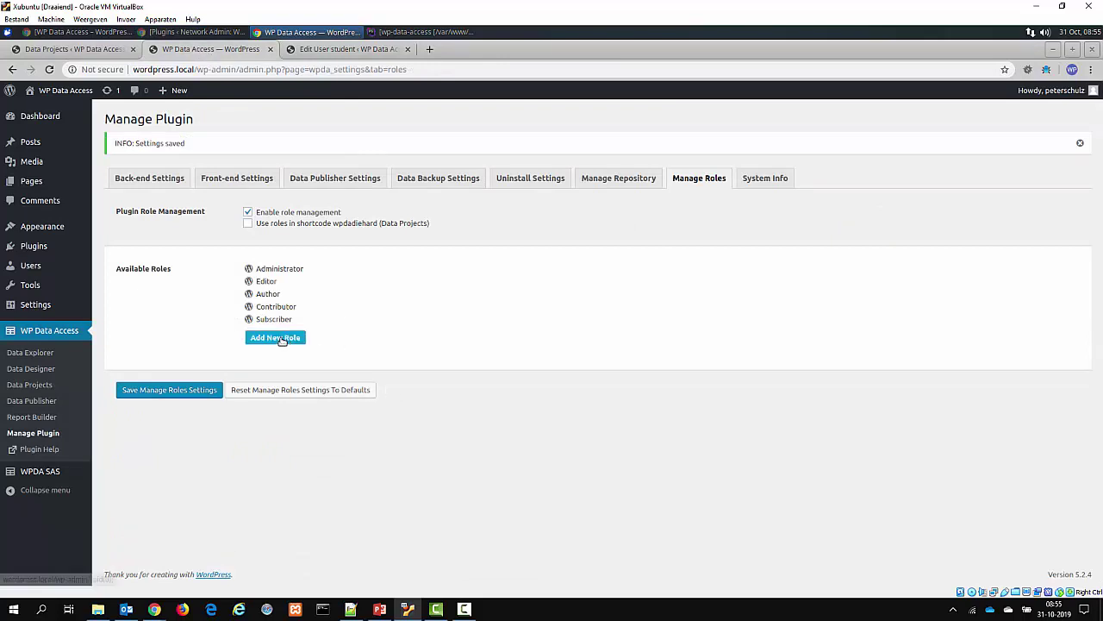
click(296, 334)
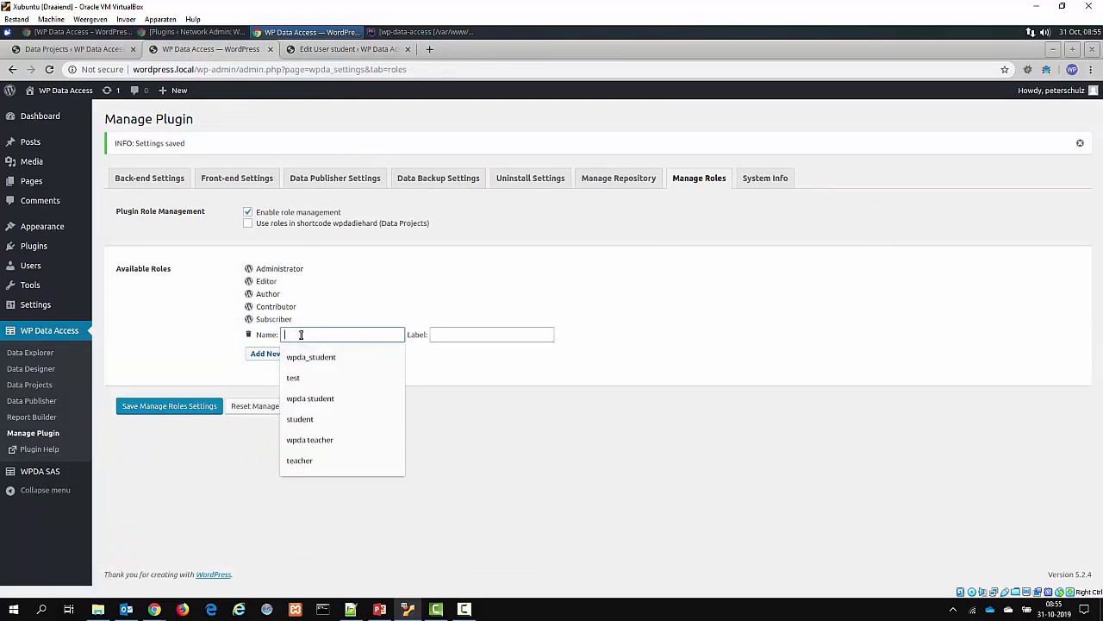
click(290, 355)
click(446, 334)
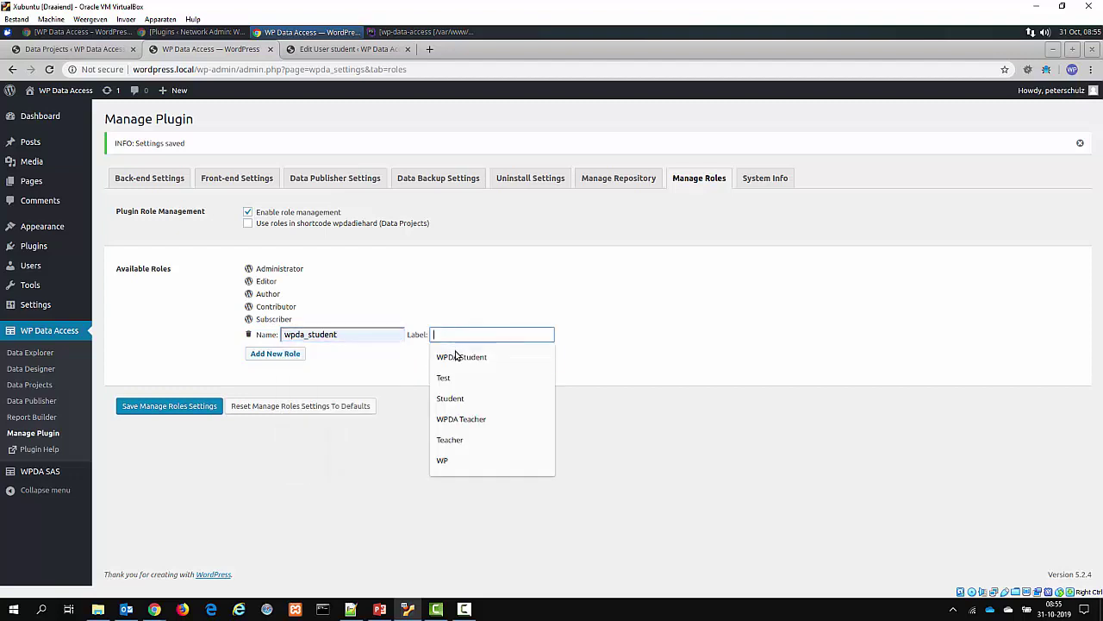
click(455, 356)
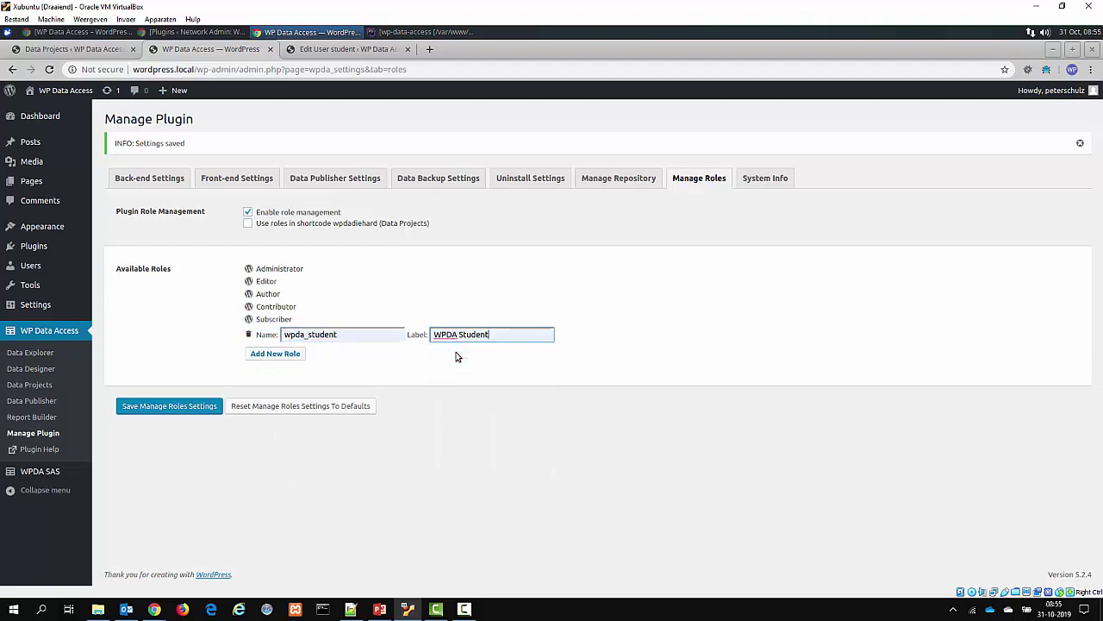
Add a second new role named wpda_teacher with the label WPDA Teacher.
click(275, 353)
click(301, 350)
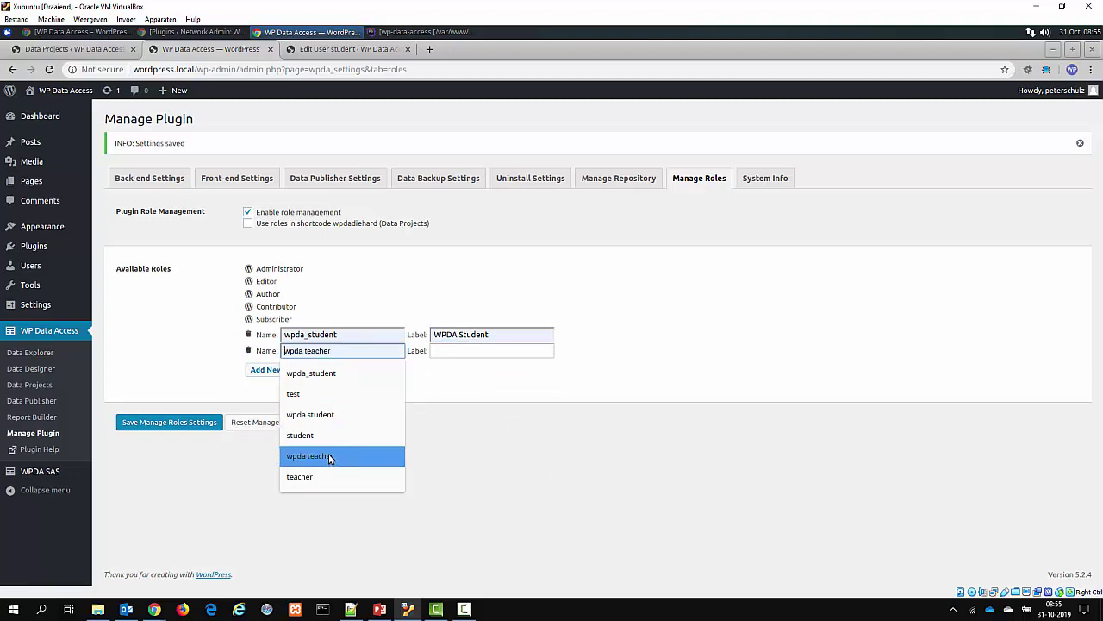
click(315, 353)
text(wpda)
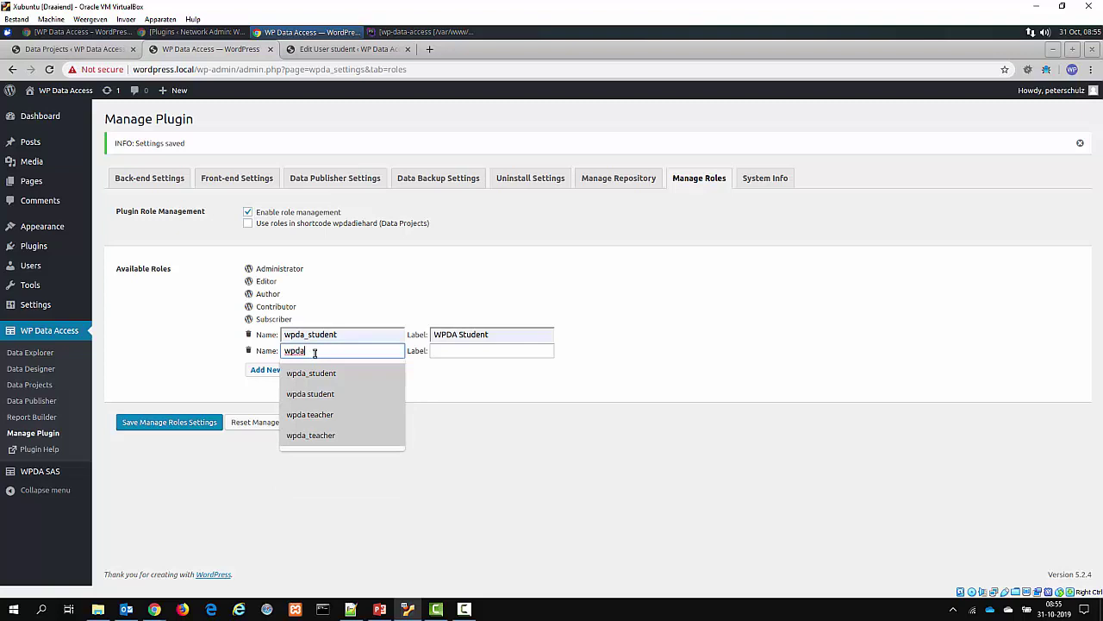
key(Down)
key(Down)
key(Down)
key(Up)
key(Up)
key(Up)
key(Return)
key(Tab)
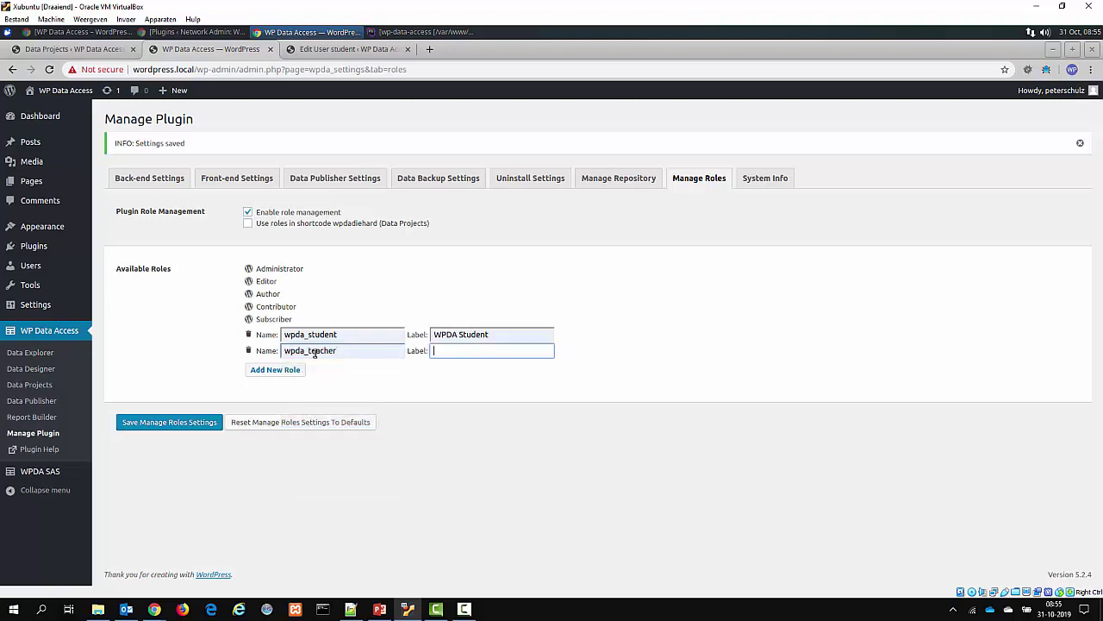
text(WPDA)
key(Down)
key(Down)
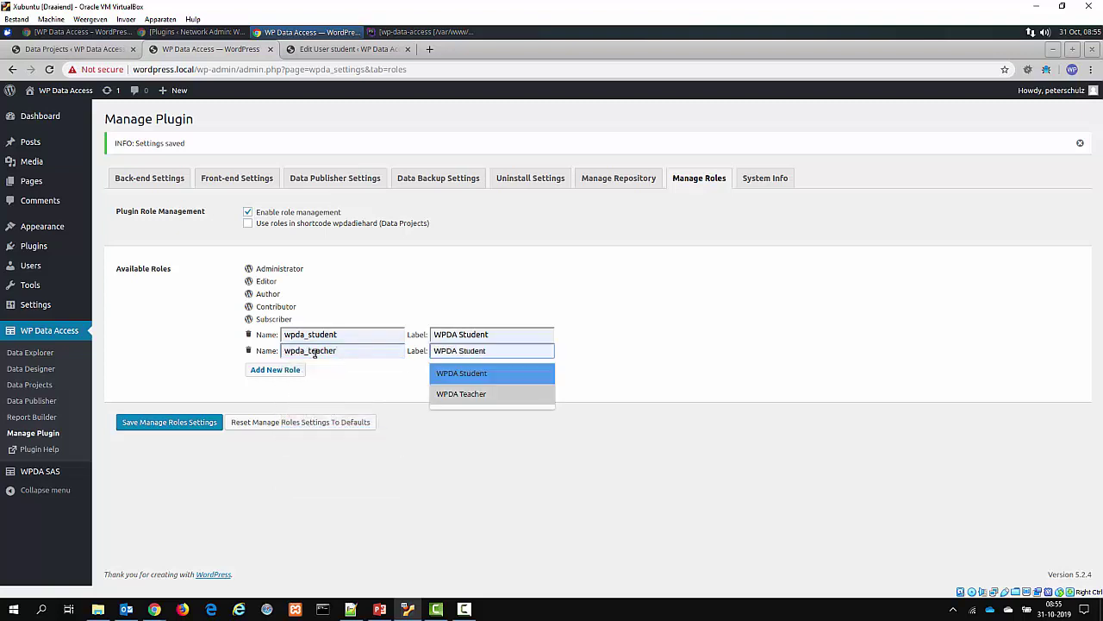
key(Return)
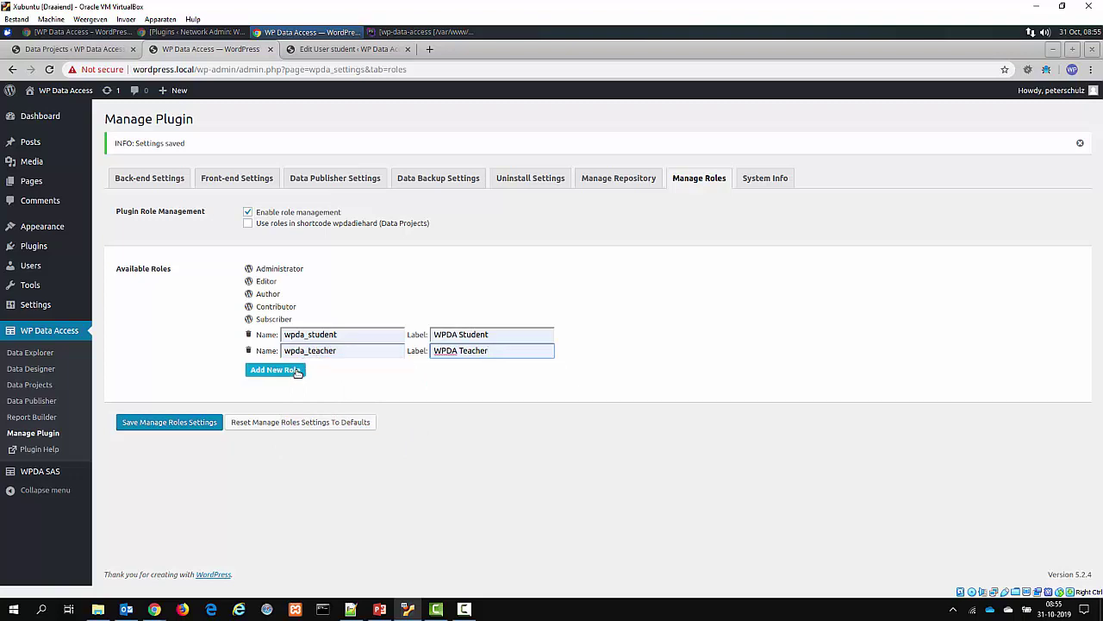
Add a third new role named wpda_admin with the label WPDA Admin.
click(294, 372)
click(315, 367)
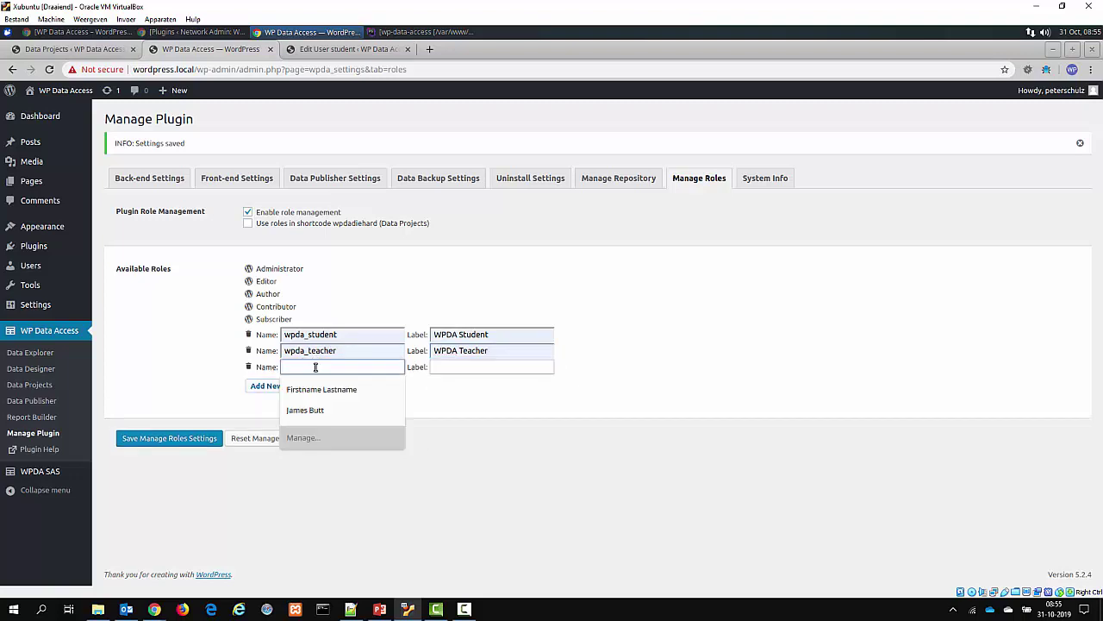
text(wpad_)
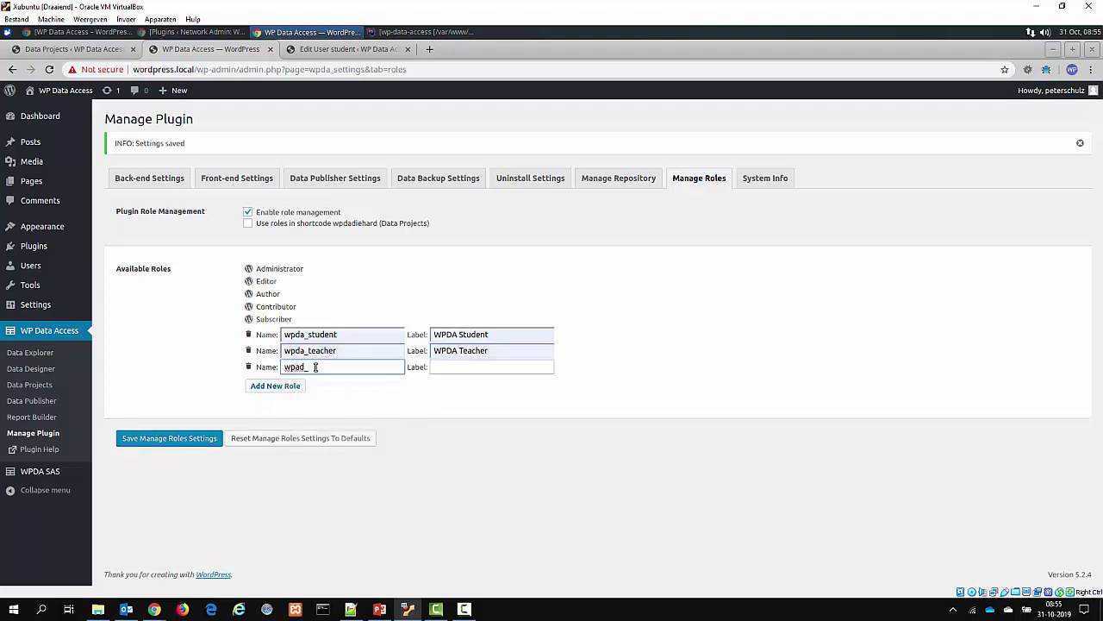
key(BackSpace)
key(BackSpace)
key(BackSpace)
text(da_admin)
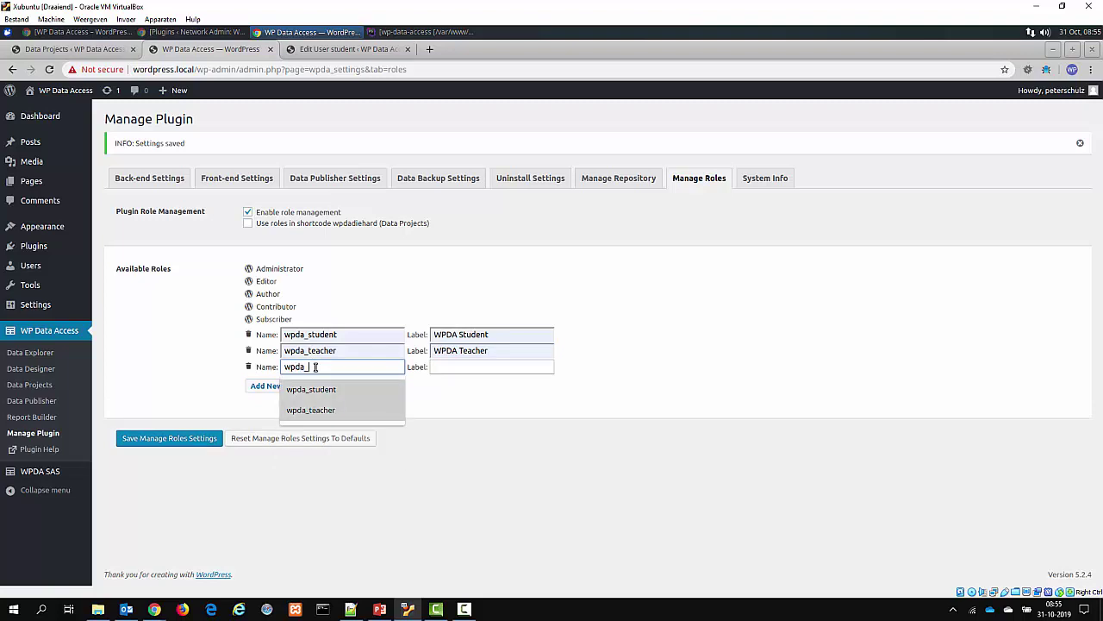
key(Tab)
text(W)
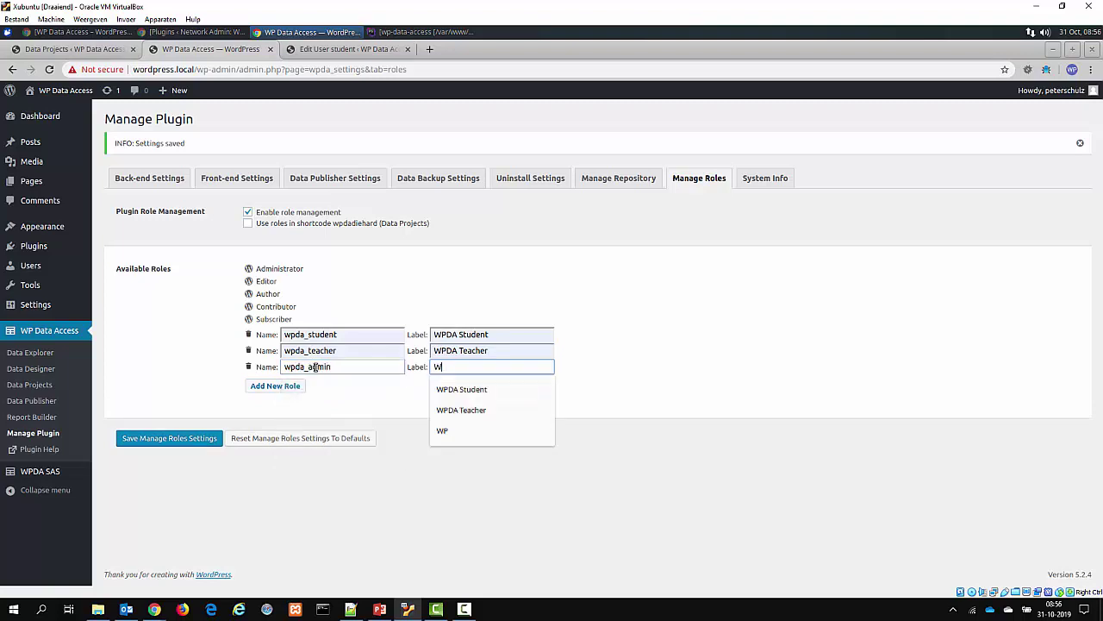
text(PDA Admin)
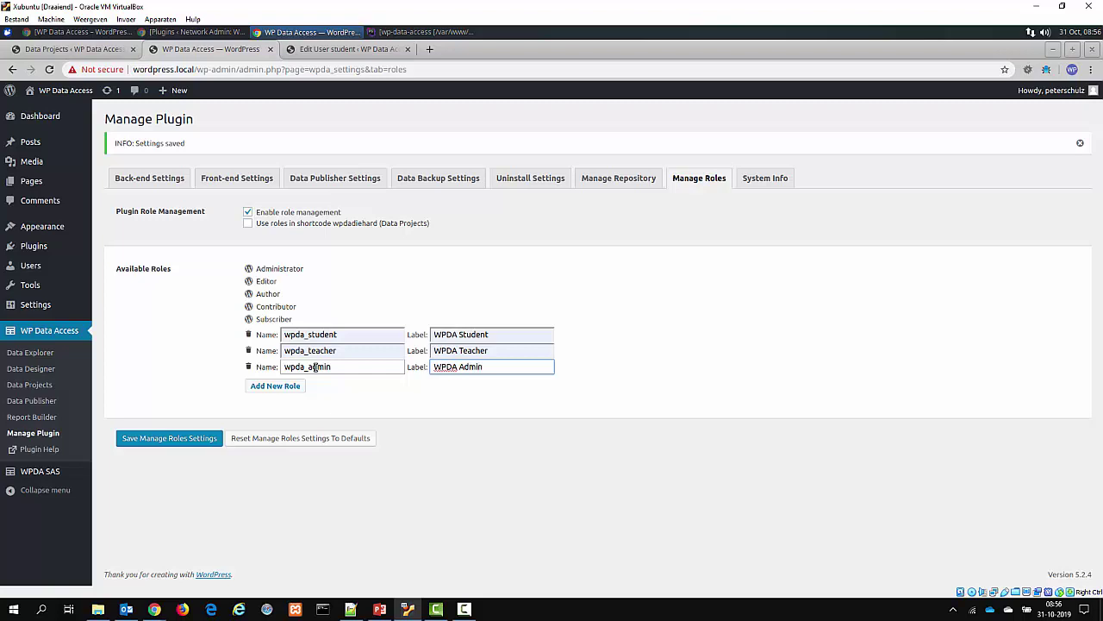
Save the Manage Roles settings with the three new WPDA roles and check the new entries under Available Roles.
click(209, 447)
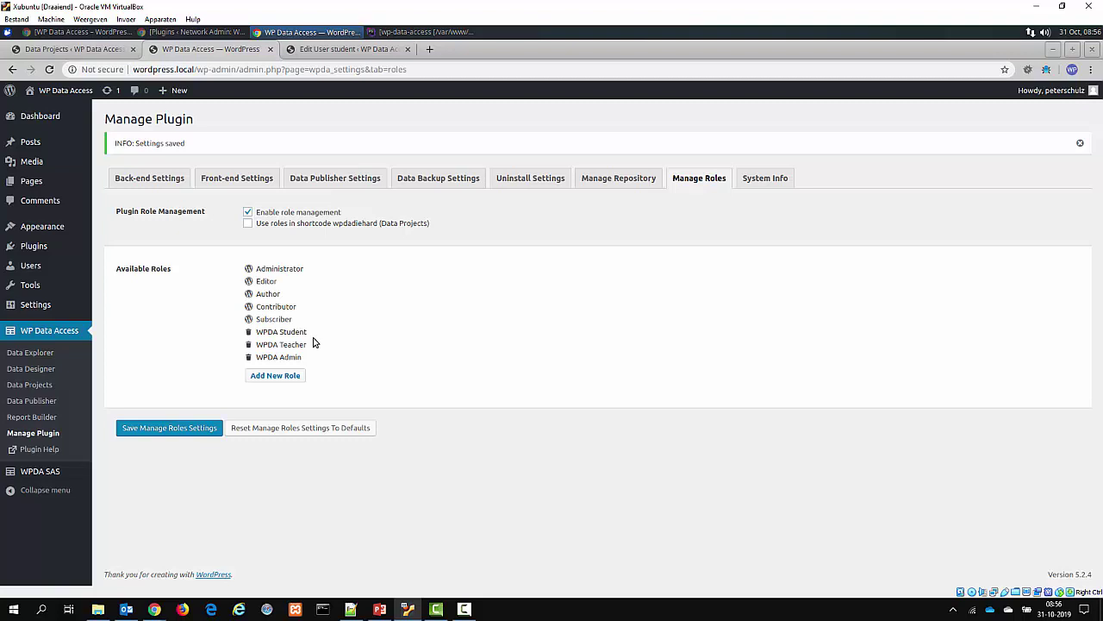
drag(309, 331, 259, 331)
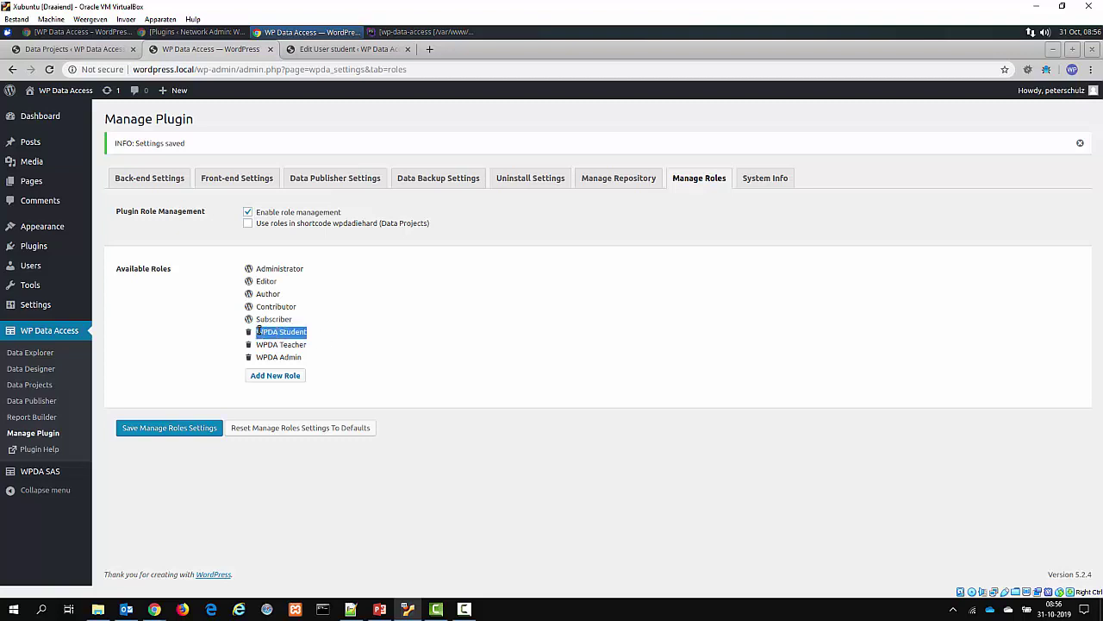
click(314, 326)
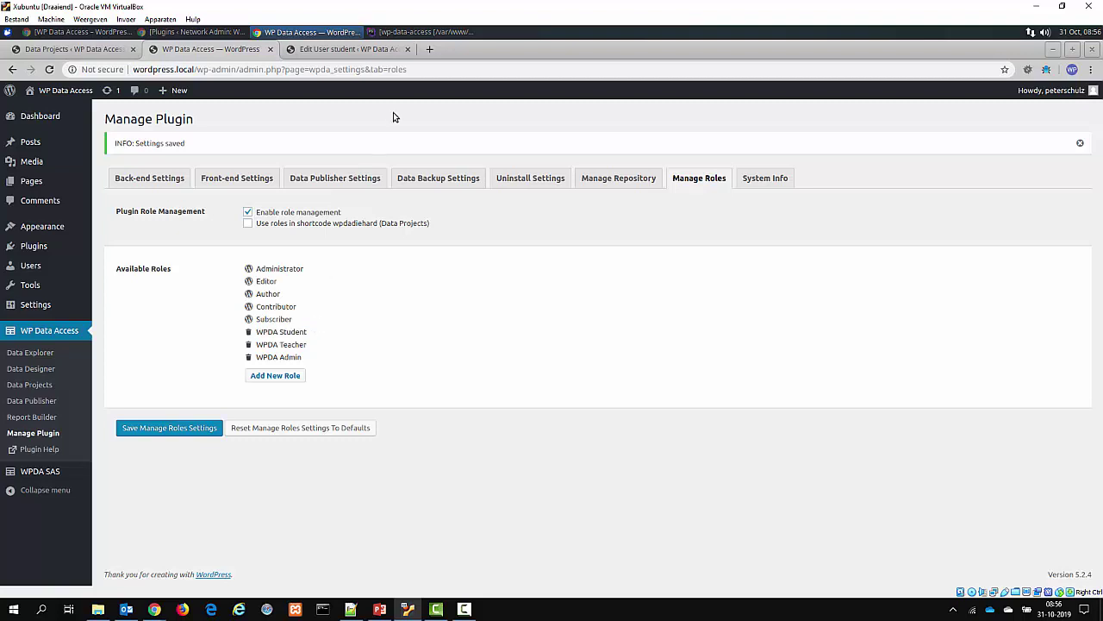
Reload the student user's edit page, add WPDA Student to the selected Subscriber role, and update the user.
click(354, 52)
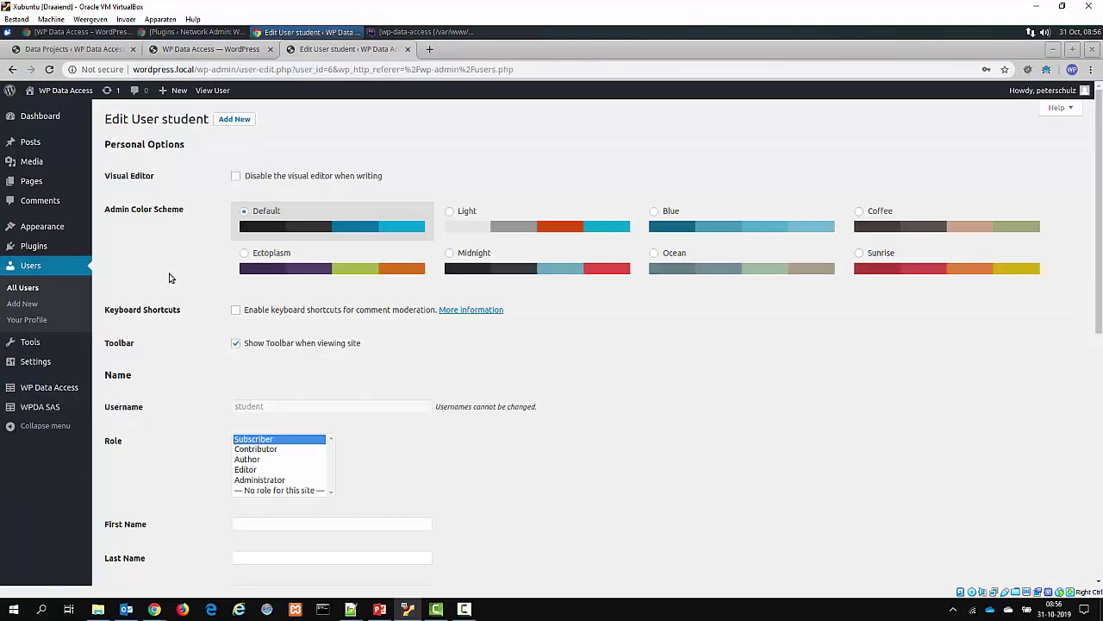
click(49, 69)
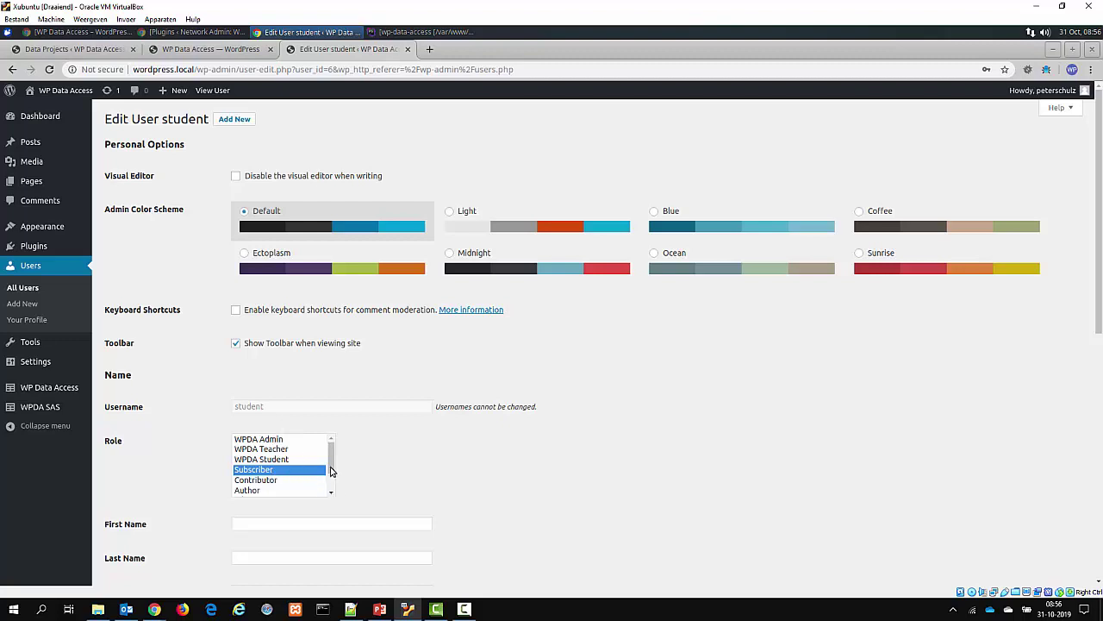
scroll(330, 457, down, 2)
scroll(331, 456, up, 2)
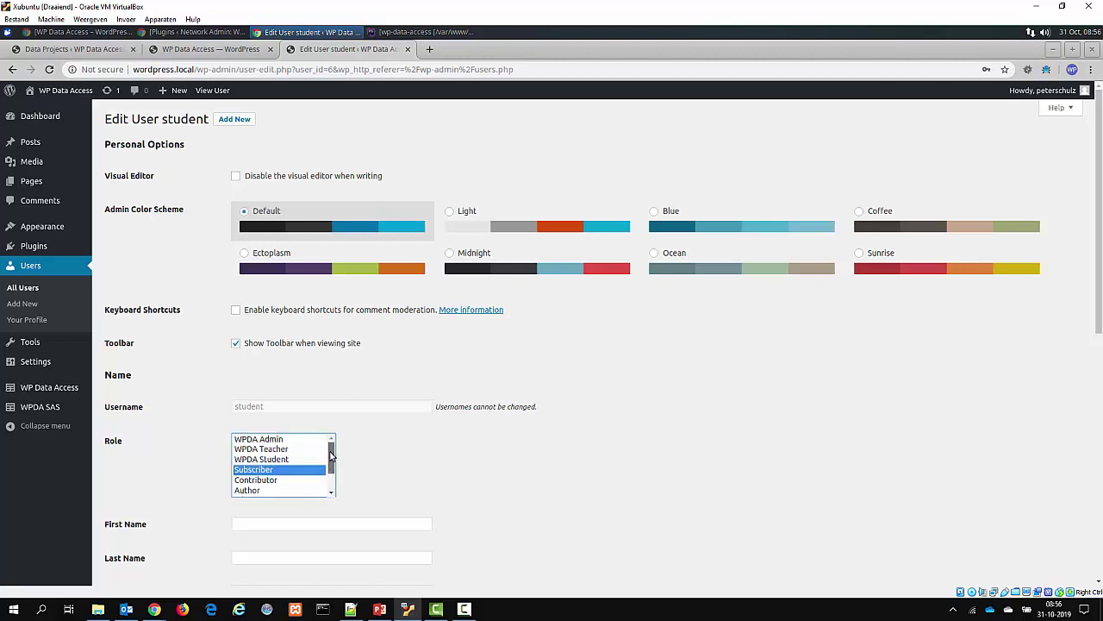
ctrl+click(281, 460)
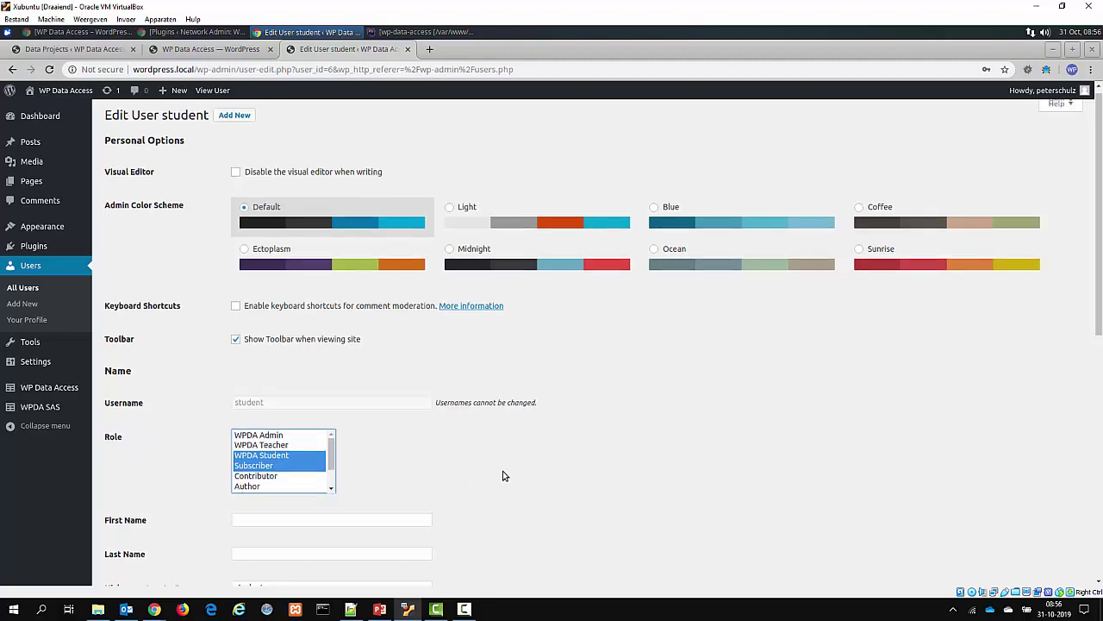
scroll(504, 476, down, 5)
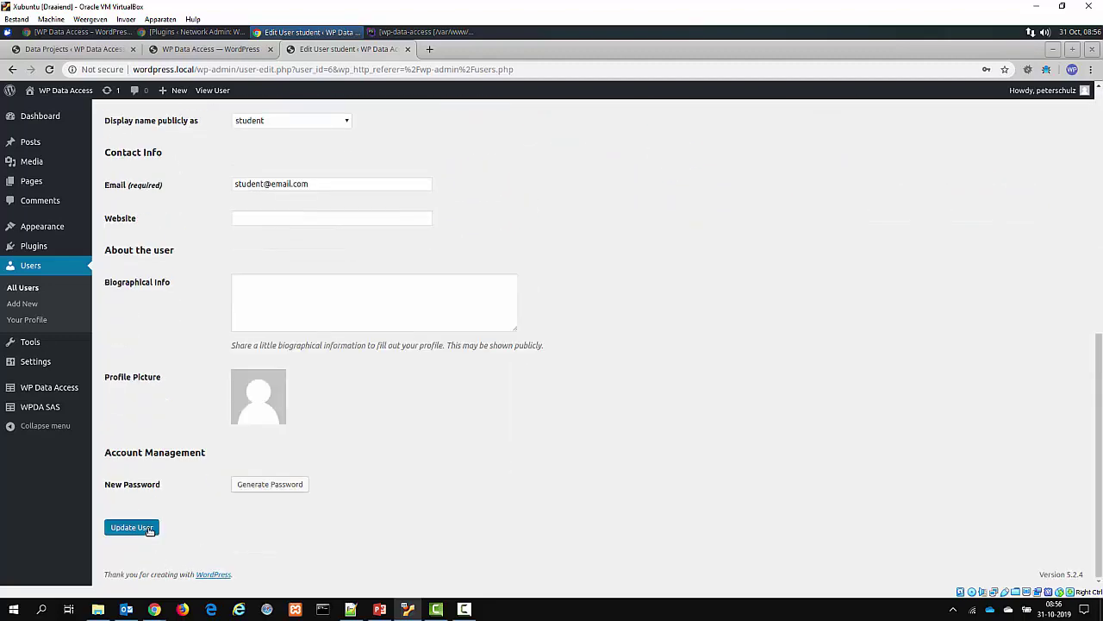
click(145, 526)
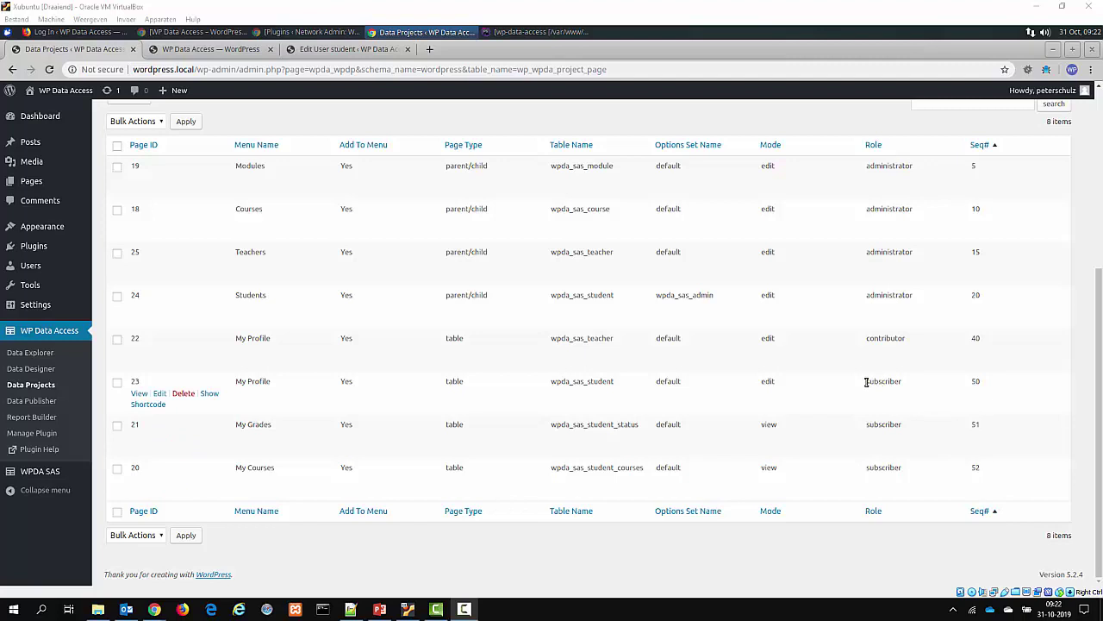
Set the role of the My Profile page based on wpda_sas_student to wpda_student and save the change to the database.
click(160, 393)
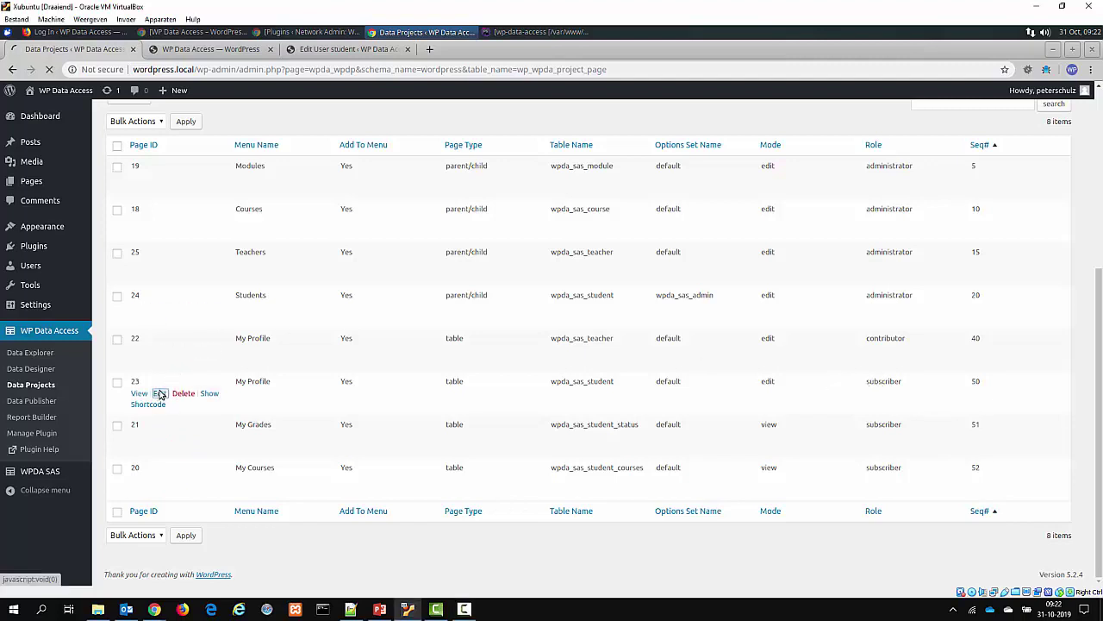
scroll(388, 450, down, 3)
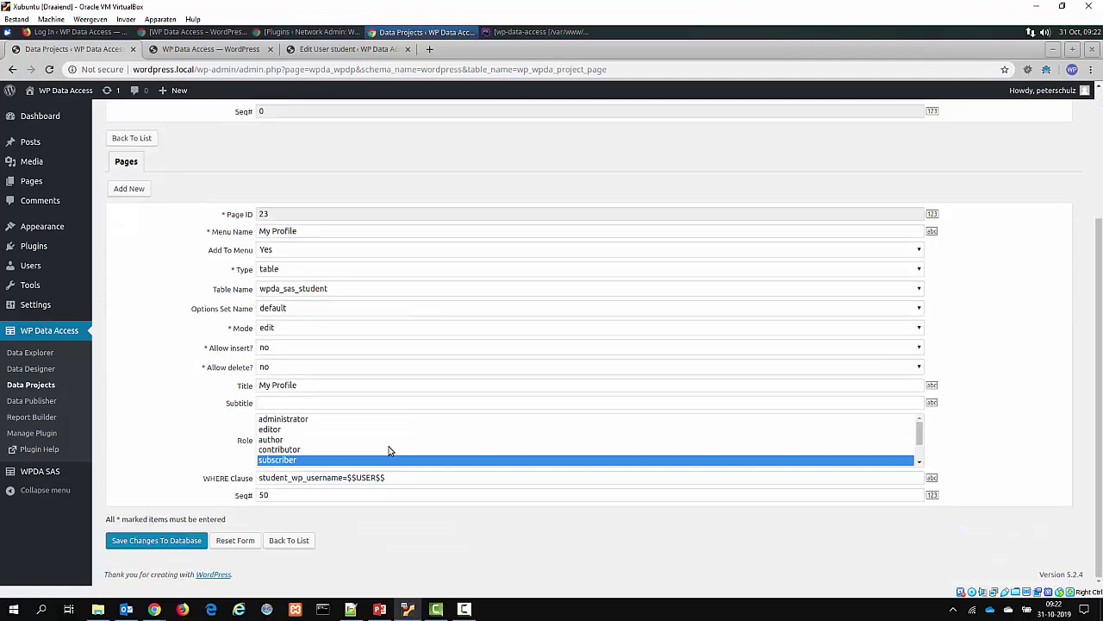
scroll(388, 450, down, 1)
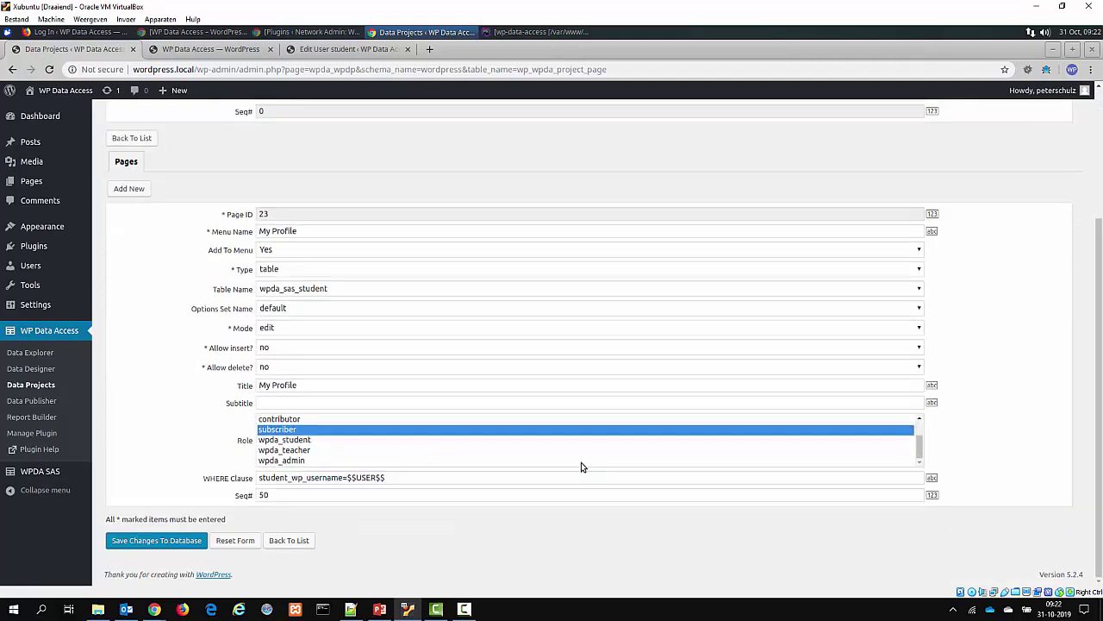
click(306, 442)
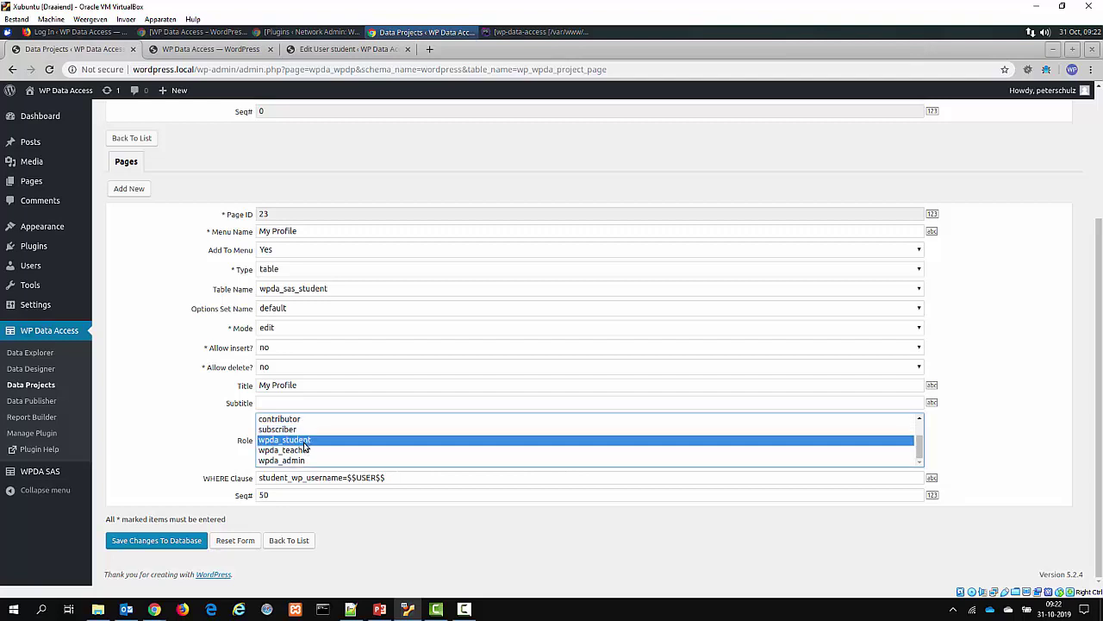
click(195, 546)
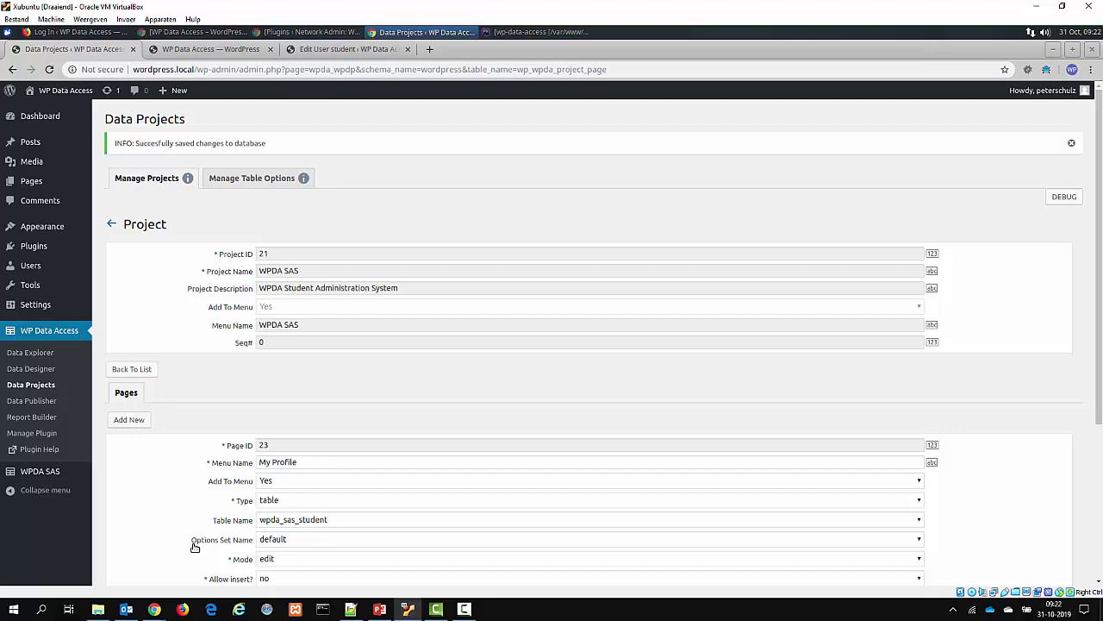
Open the My Grades project page for editing and set its role to wpda_student.
click(126, 392)
click(158, 399)
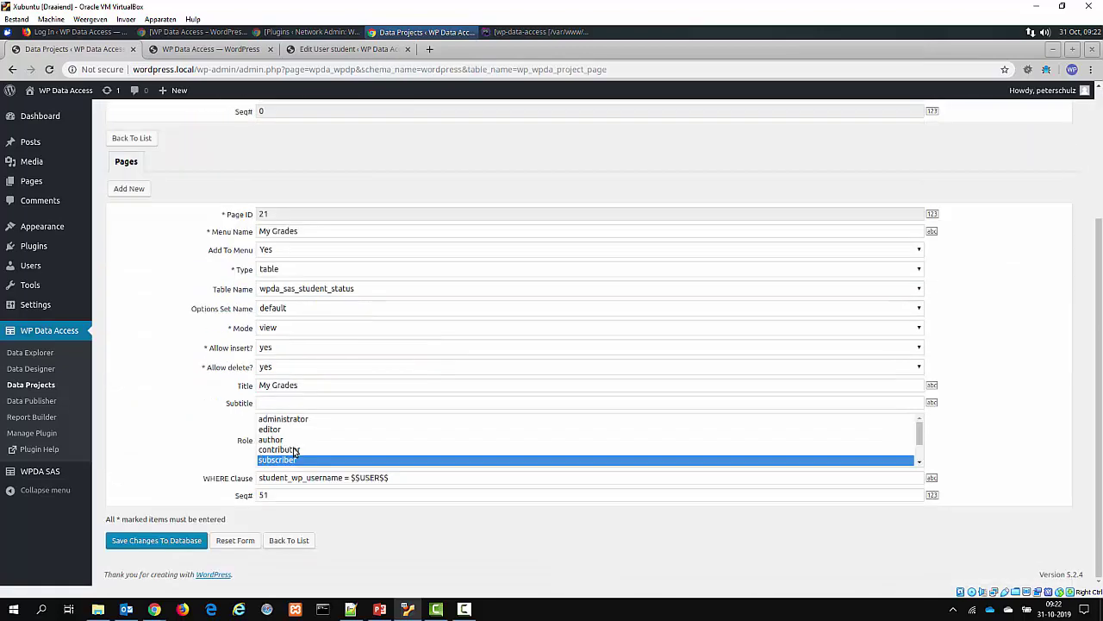
scroll(295, 451, down, 1)
click(284, 440)
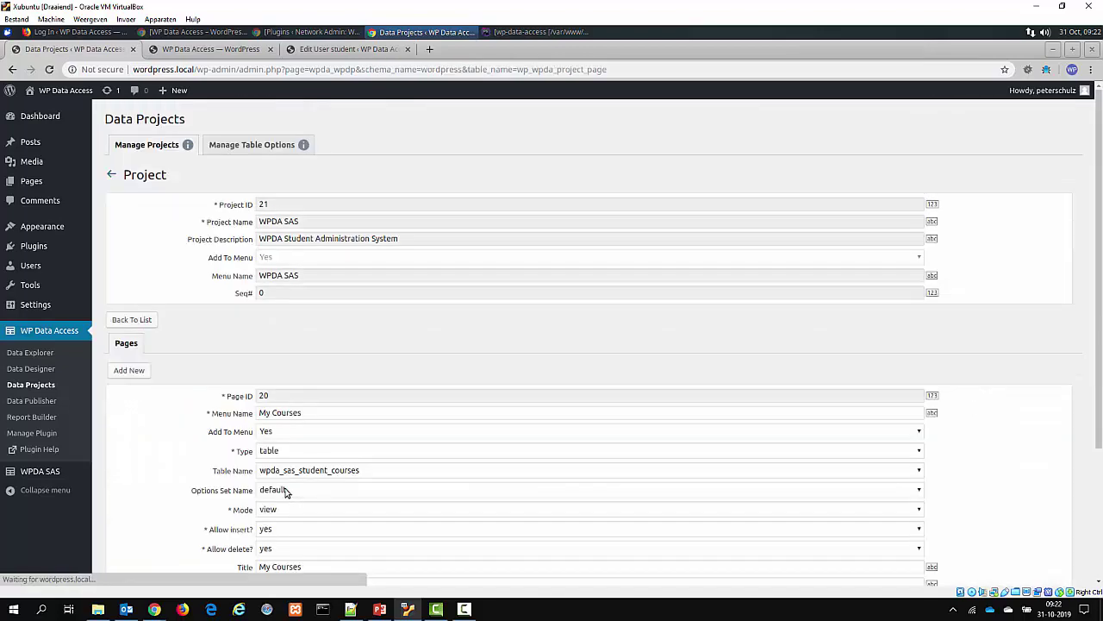
Set the role of the My Courses project page to wpda_student and save the change to the database.
scroll(284, 422, down, 4)
click(183, 541)
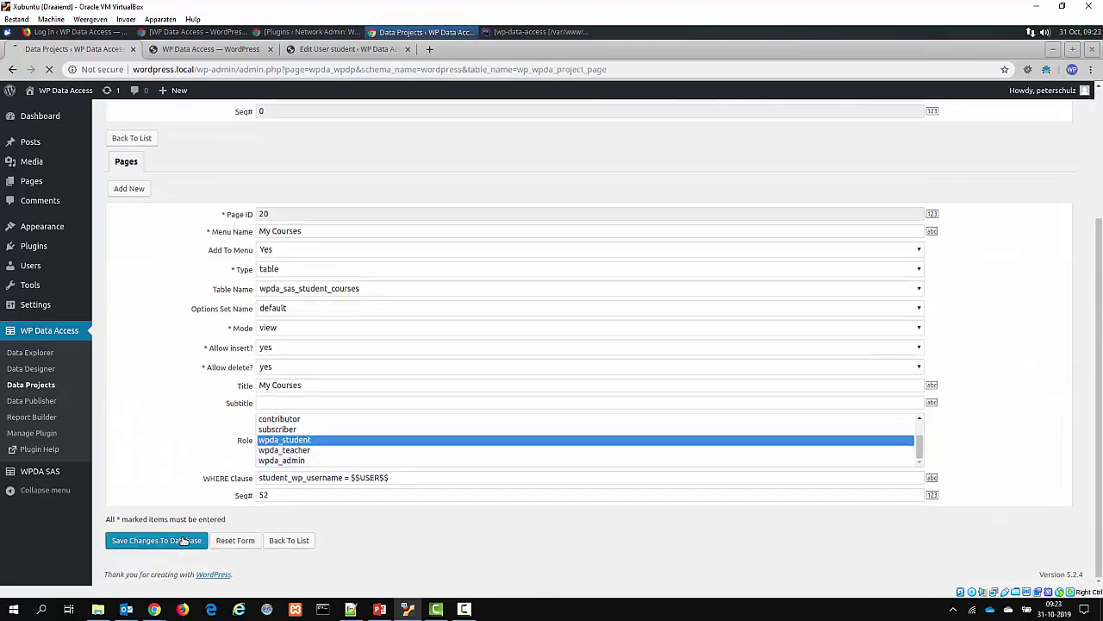
scroll(977, 457, down, 6)
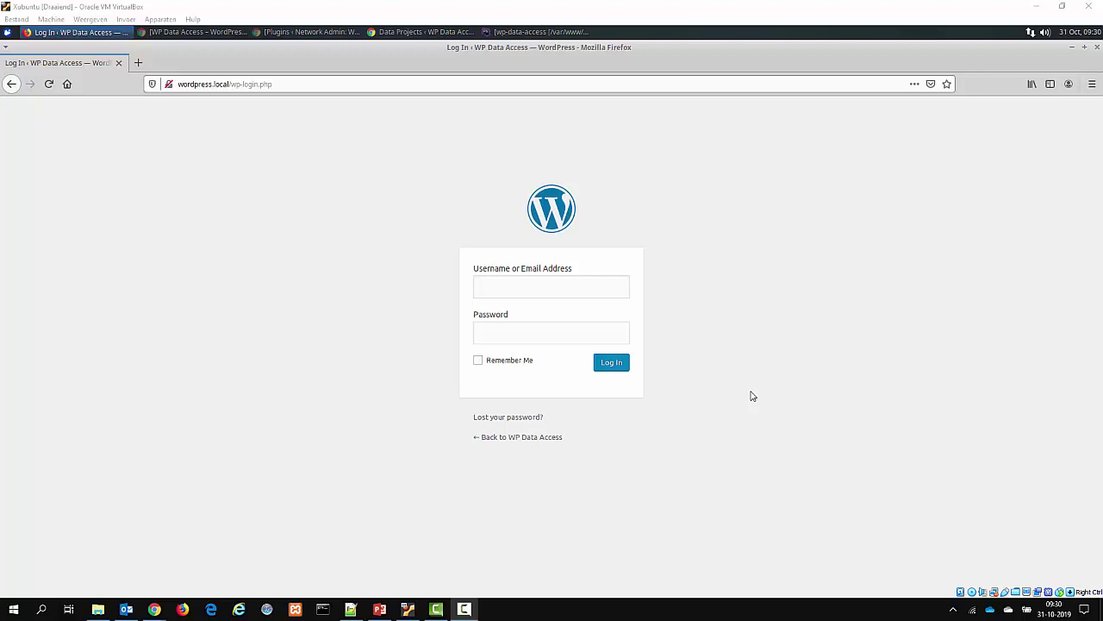
Log in to WordPress in Firefox with the saved student login.
click(582, 290)
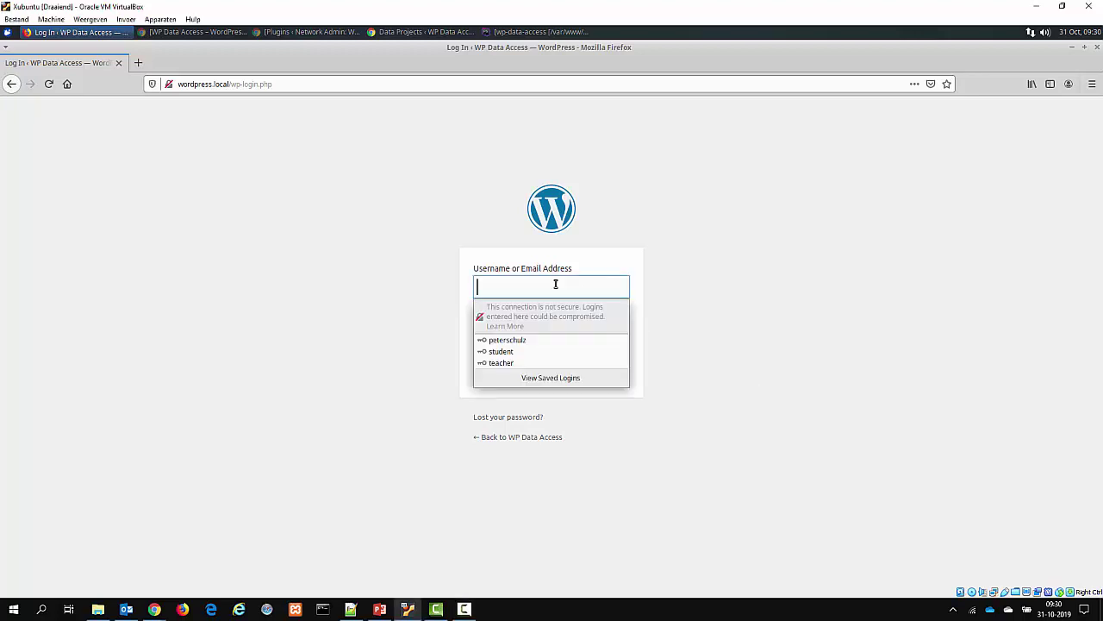
click(504, 352)
click(604, 364)
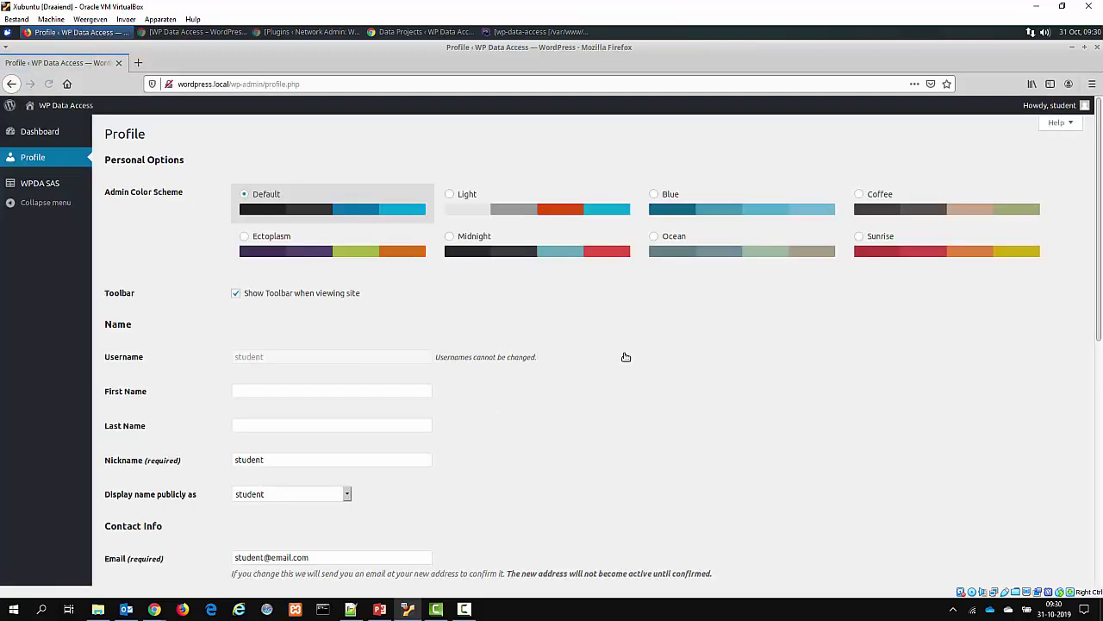
View the student's My Profile, My Grades and My Courses pages in the WPDA SAS project.
click(31, 185)
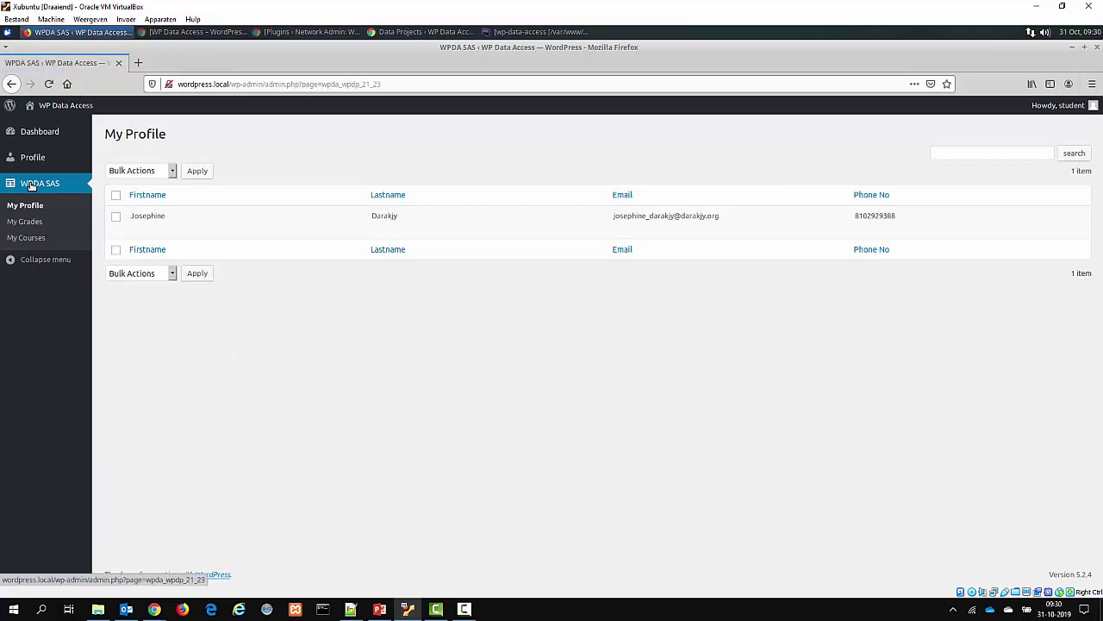
click(25, 222)
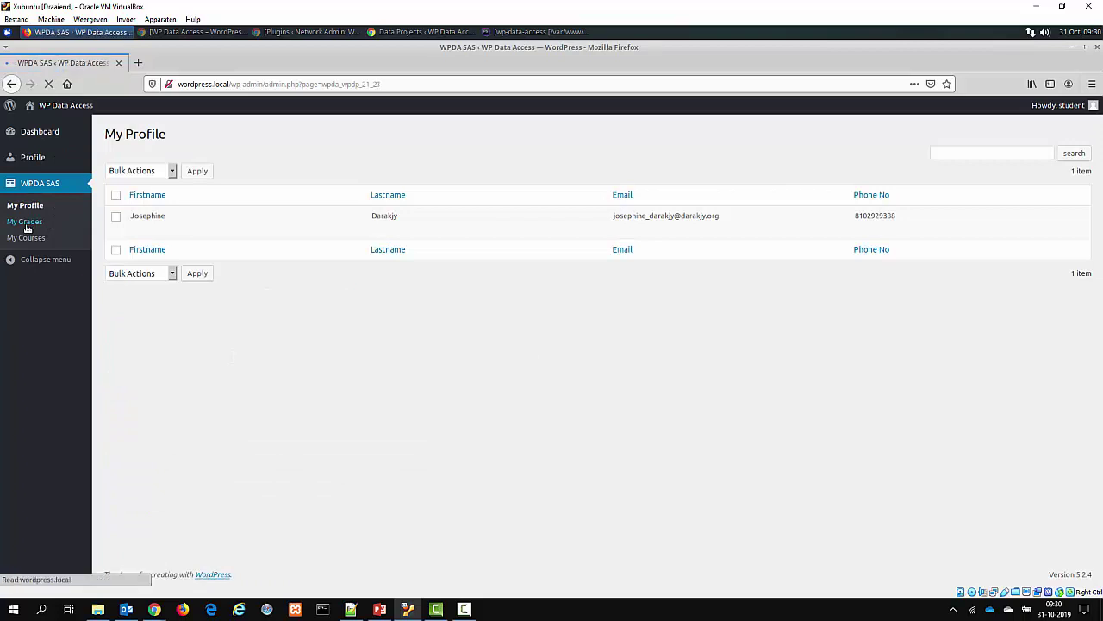
click(26, 239)
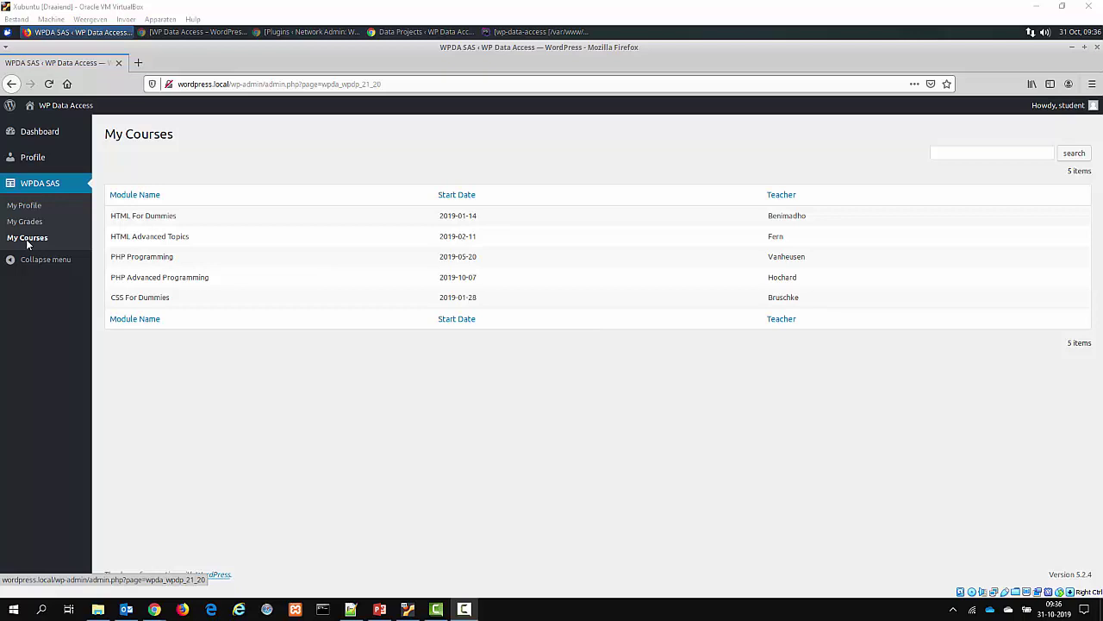
Visit the WP Data Access site's front end and view the Student page while logged in as student.
mouse_move(59, 109)
click(46, 126)
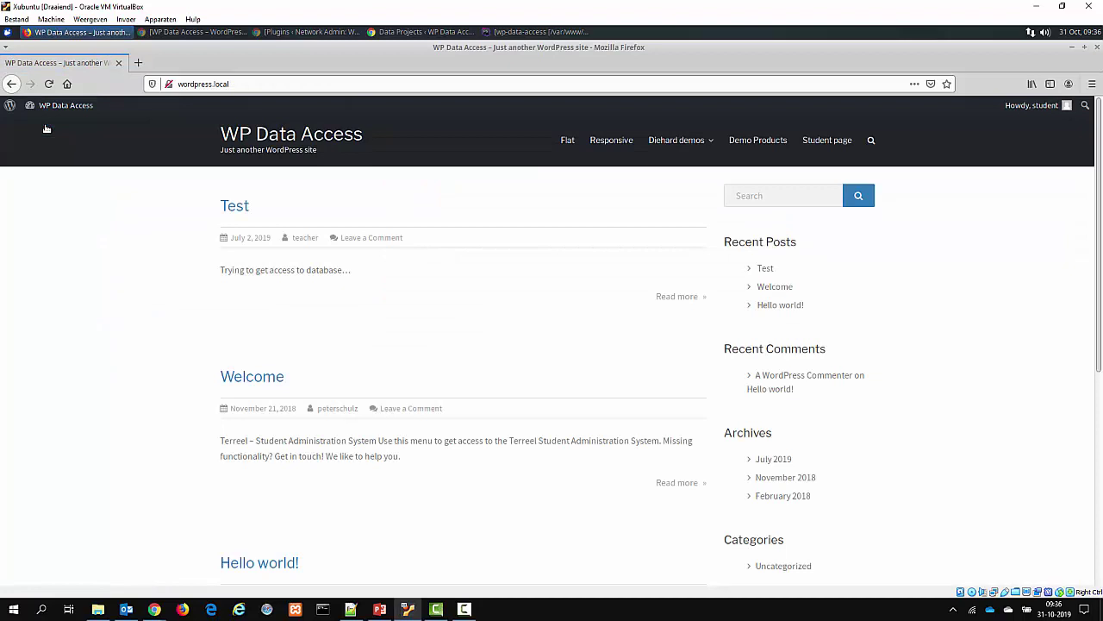
click(839, 144)
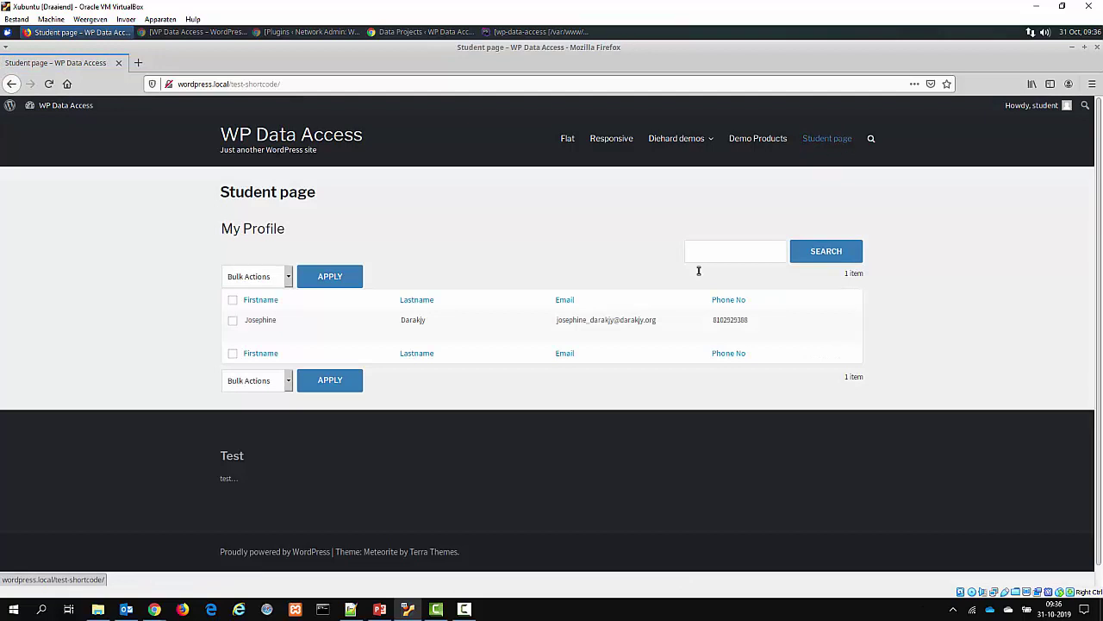
mouse_move(426, 332)
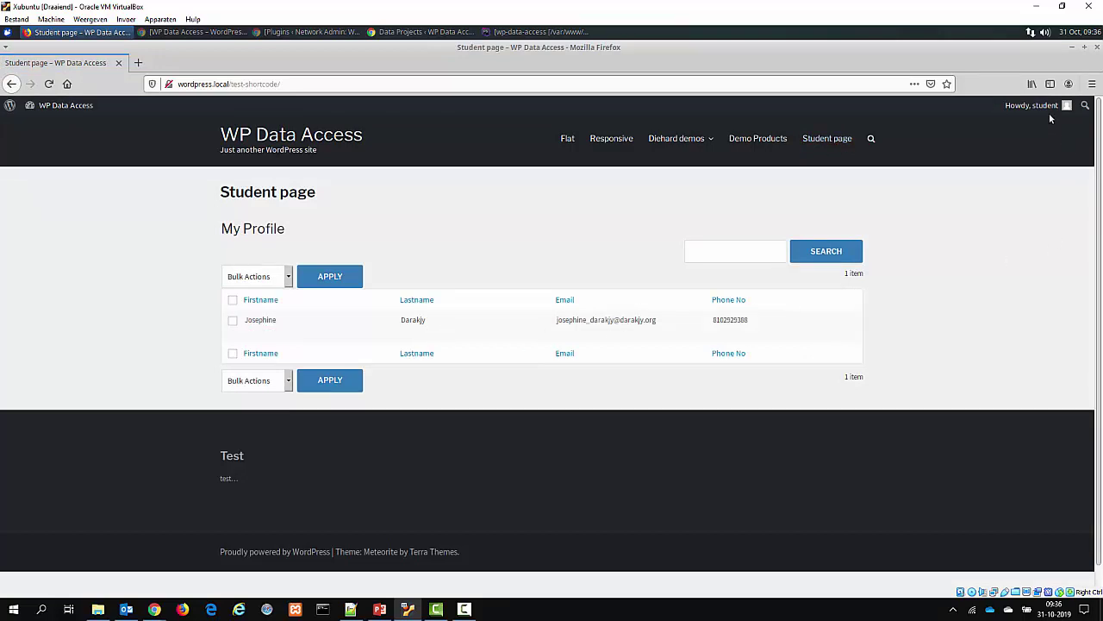
Log out of the student account, go to the wordpress.local home page, and view the Student page as an anonymous visitor.
mouse_move(1048, 109)
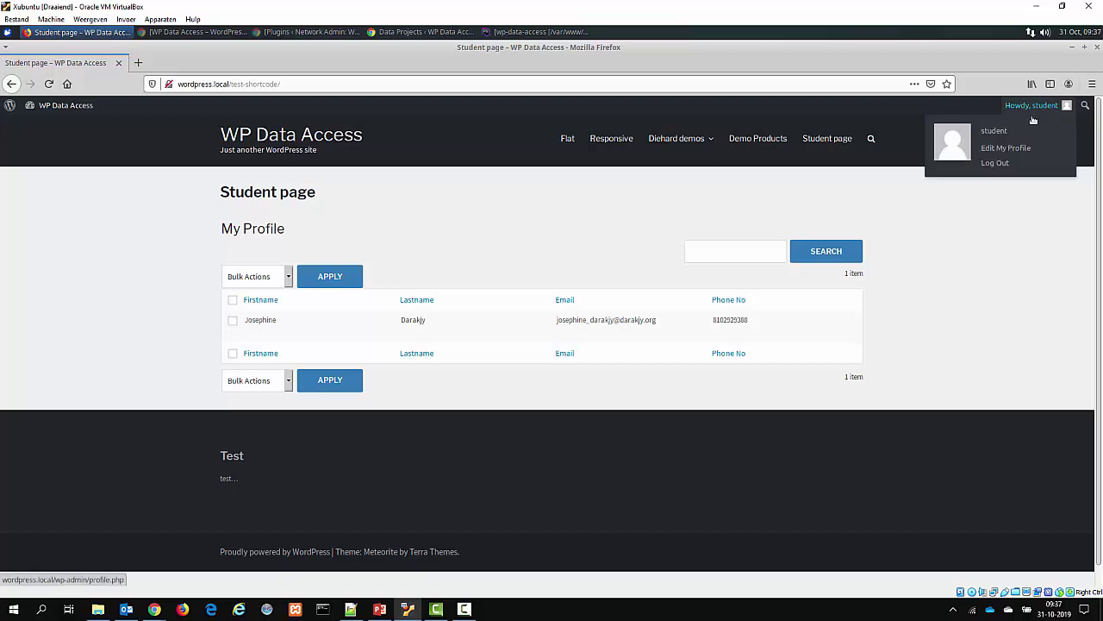
click(996, 164)
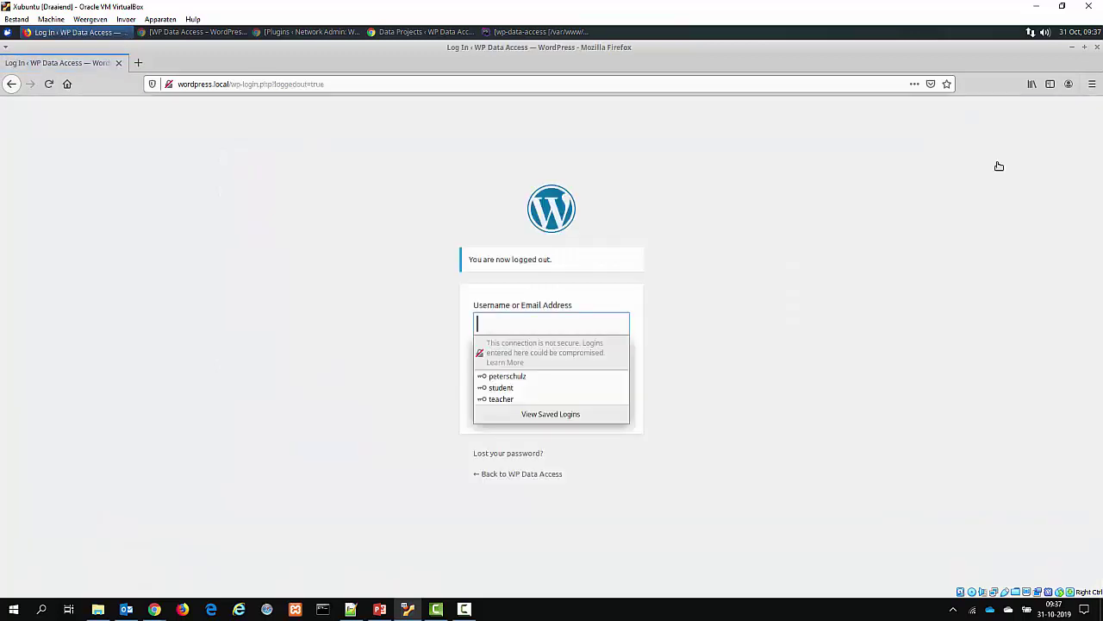
click(960, 159)
drag(229, 84, 326, 84)
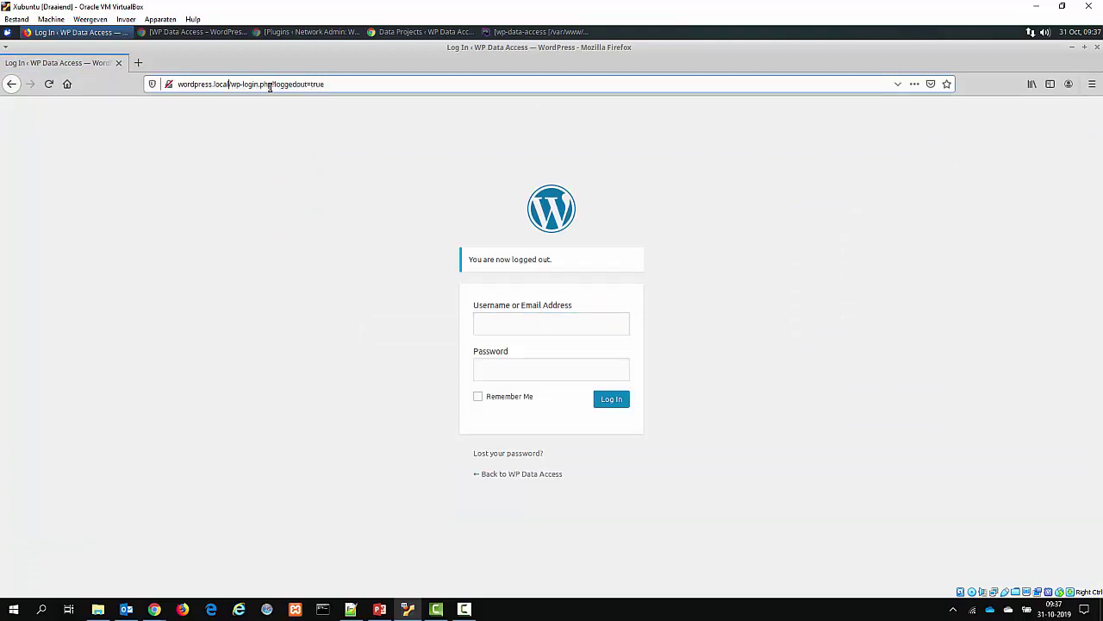
key(BackSpace)
key(Return)
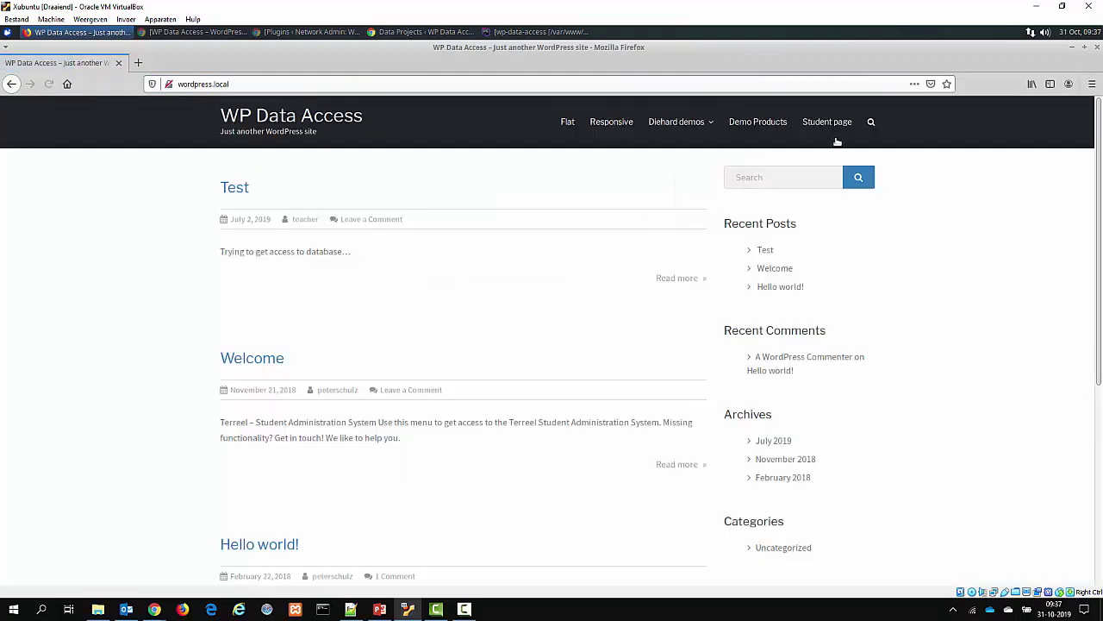
click(833, 124)
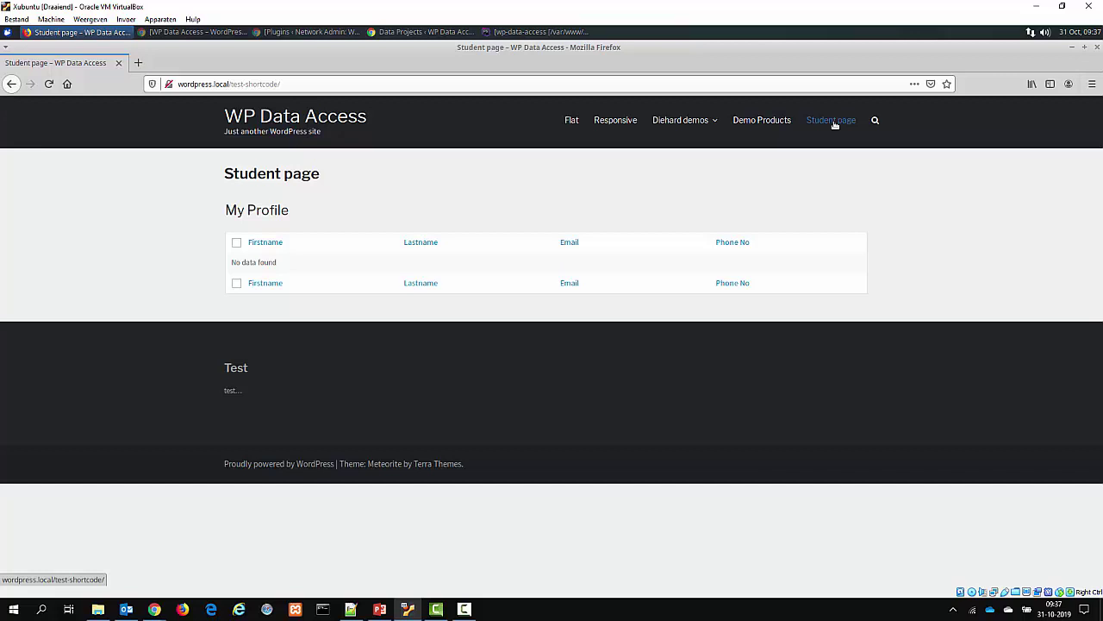
Switch to Chrome, enable the use of roles in the wpdadiehard shortcode for Data Projects, and save the Manage Roles settings.
click(431, 32)
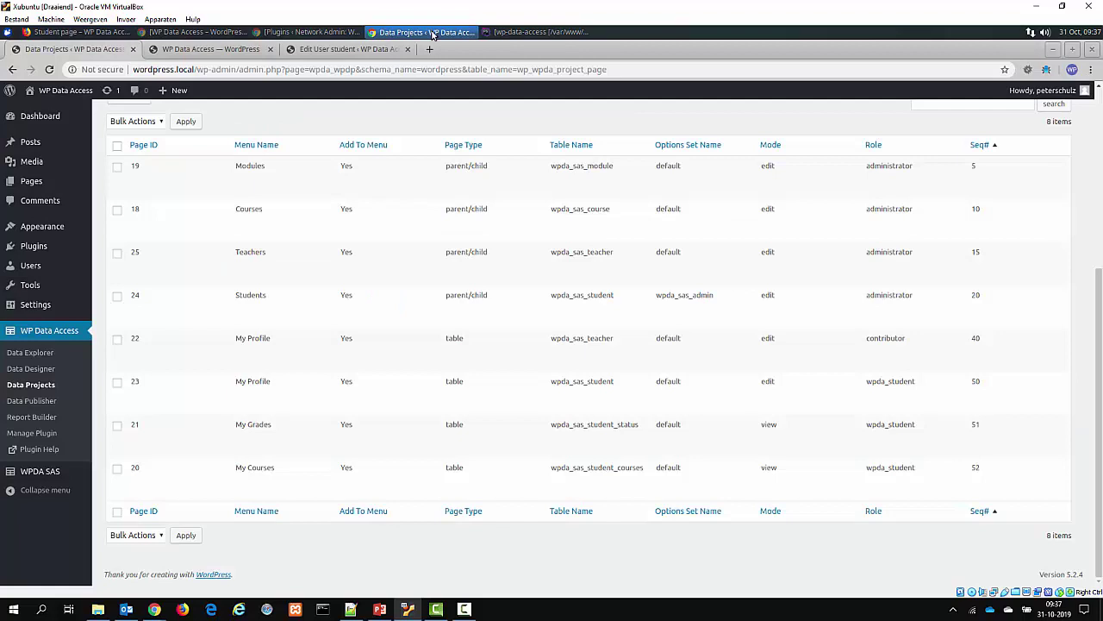
click(233, 52)
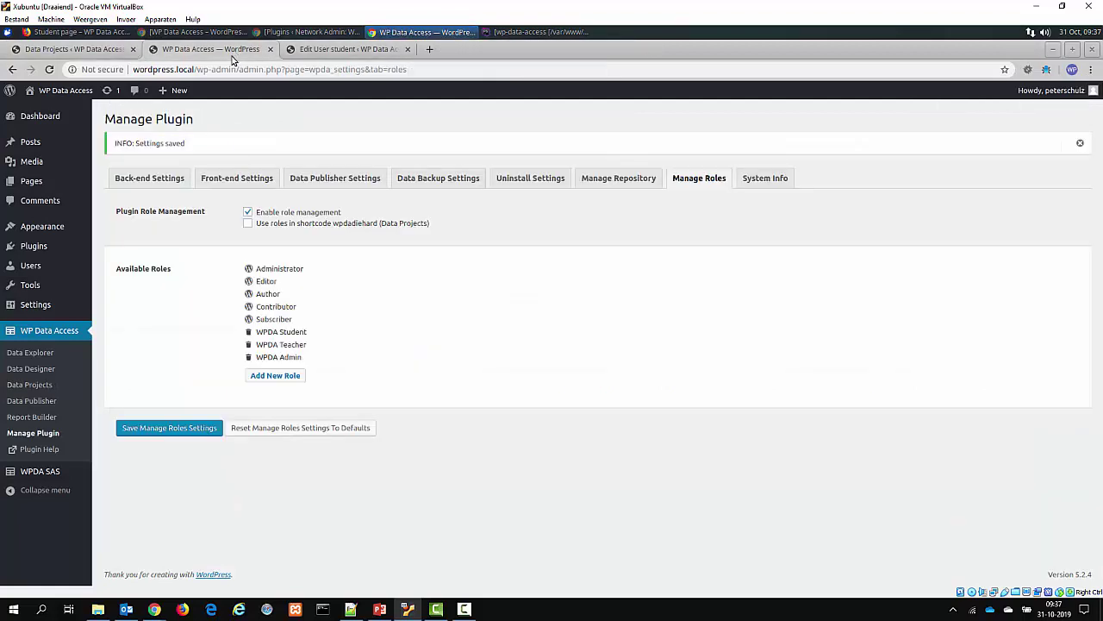
click(362, 225)
click(204, 430)
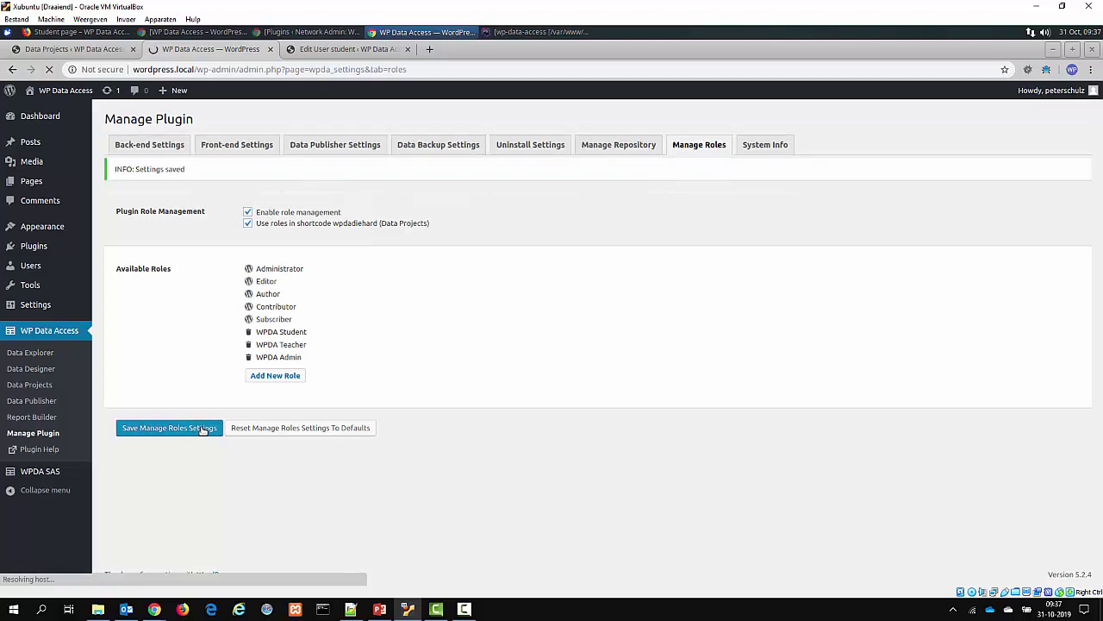
Switch to Firefox and reload the Student page as an anonymous visitor to check the shortcode's role restriction.
click(42, 35)
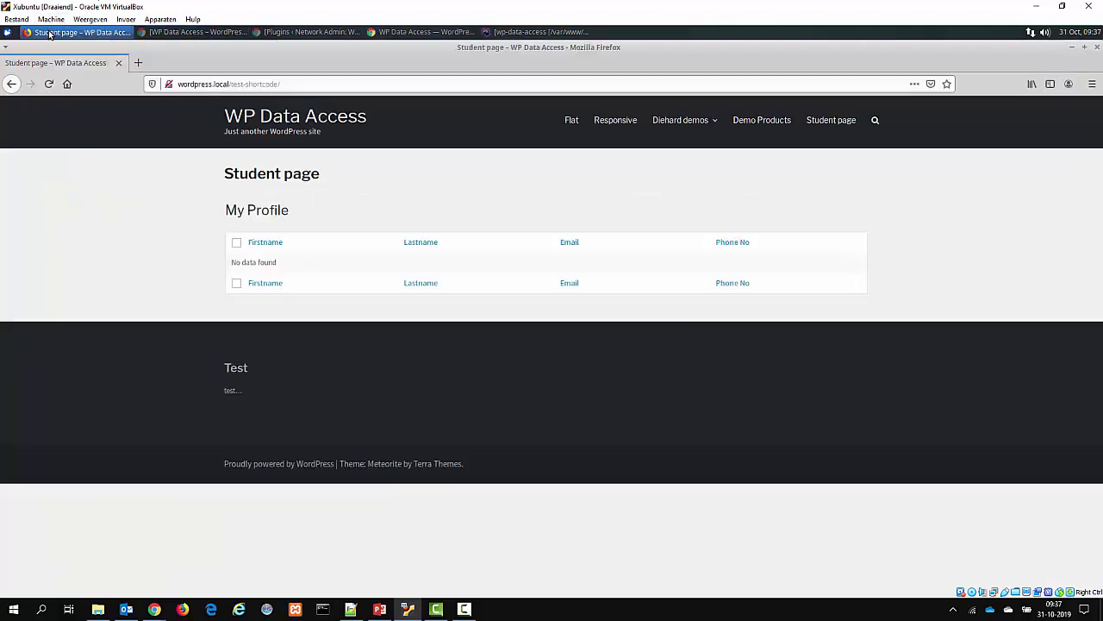
click(48, 84)
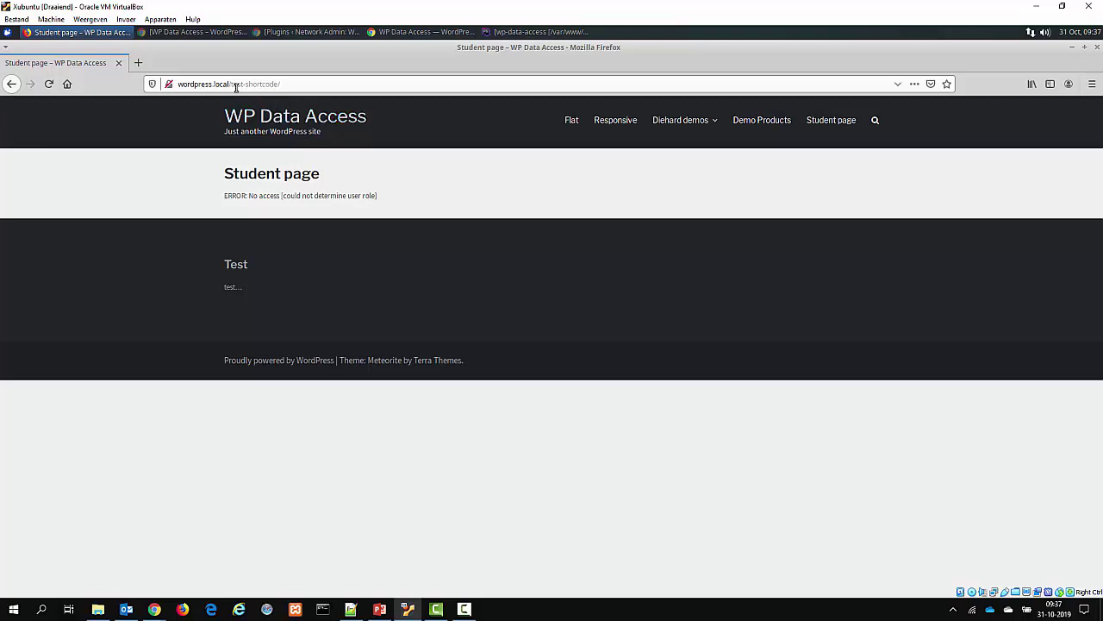
Go to wordpress.local/wp-login.php and log in as student with the saved username and password.
drag(231, 84, 435, 91)
key(BackSpace)
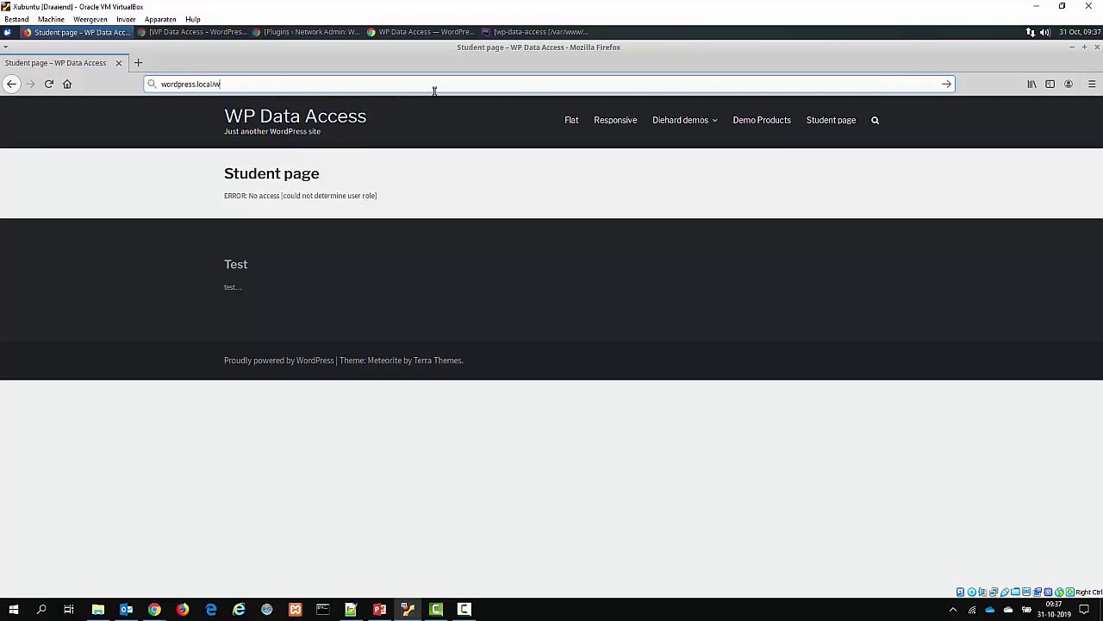
text(wp-lkogin)
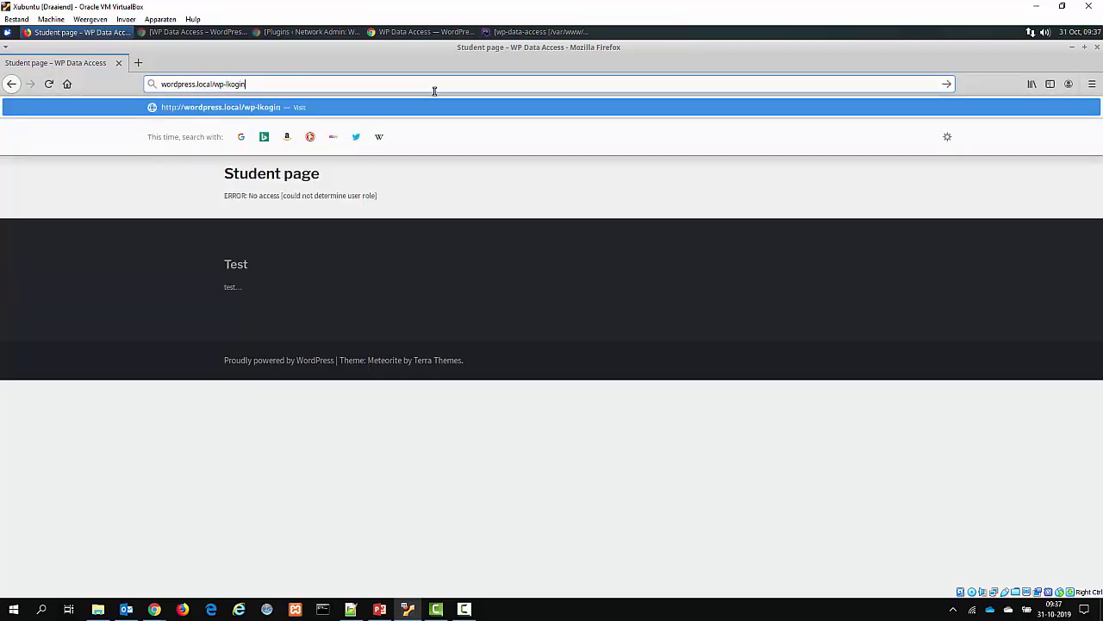
key(Delete)
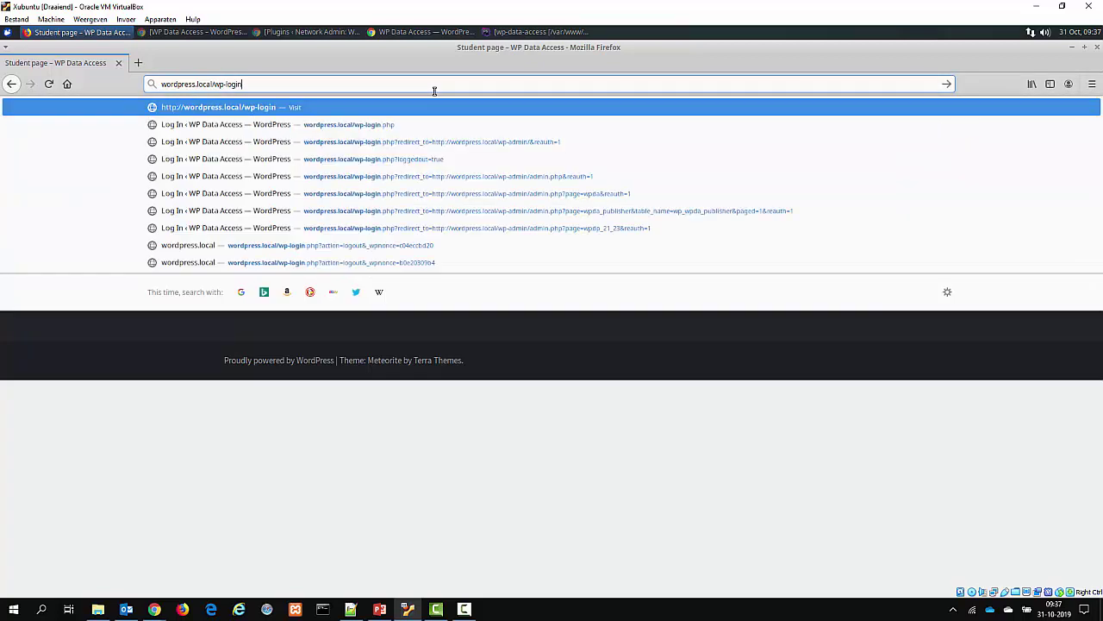
key(Down)
key(Return)
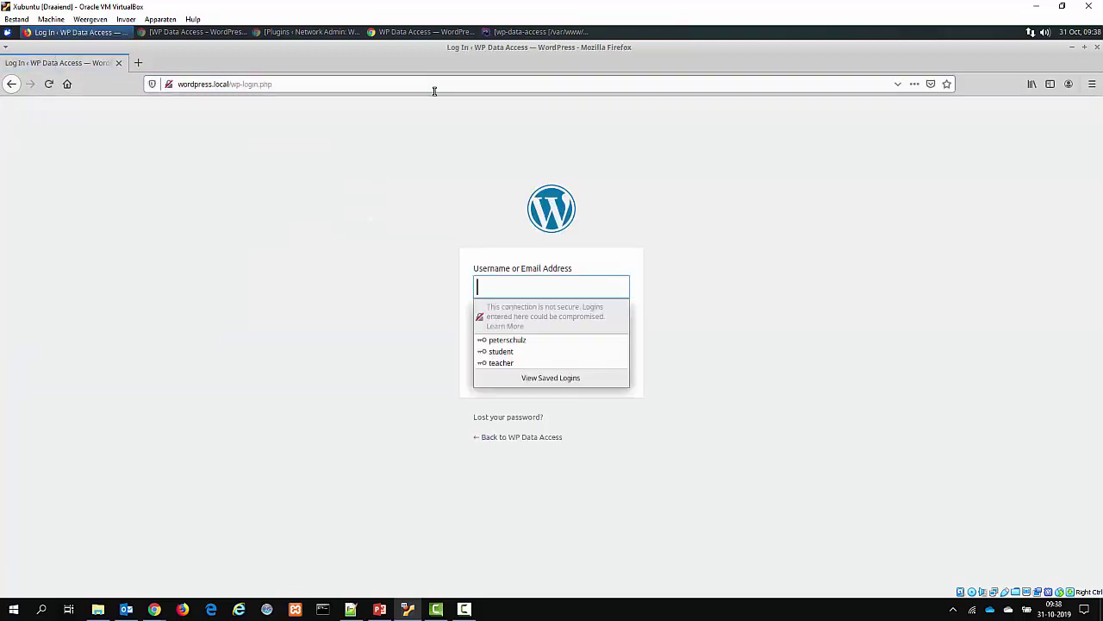
click(505, 352)
click(611, 363)
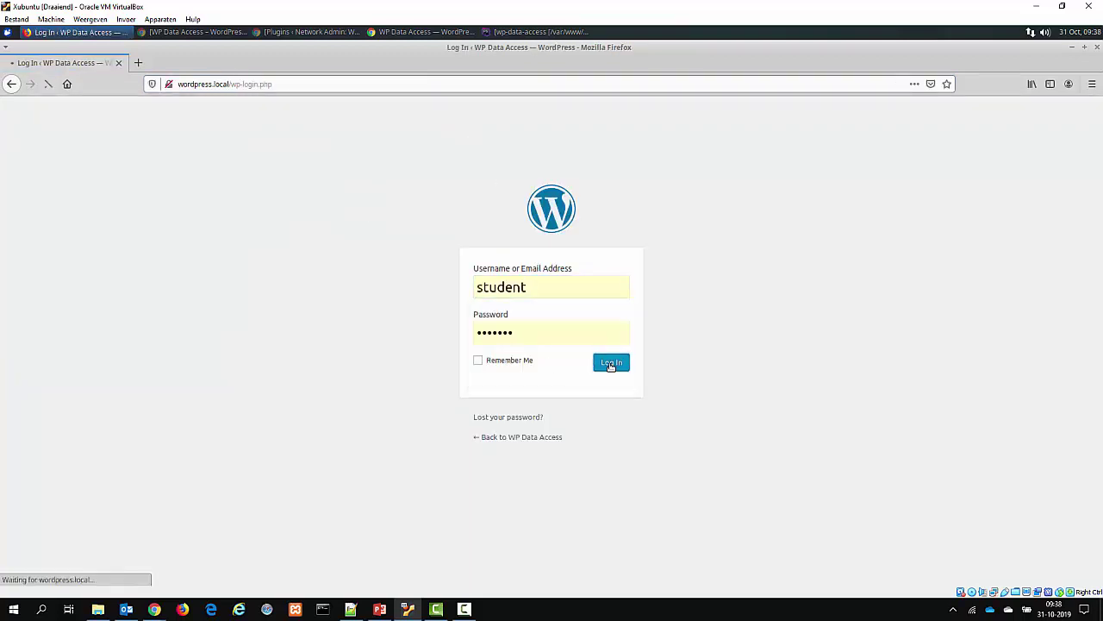
Visit the site's Student page as student, open the My Profile record for editing, and return to the list without saving.
mouse_move(60, 108)
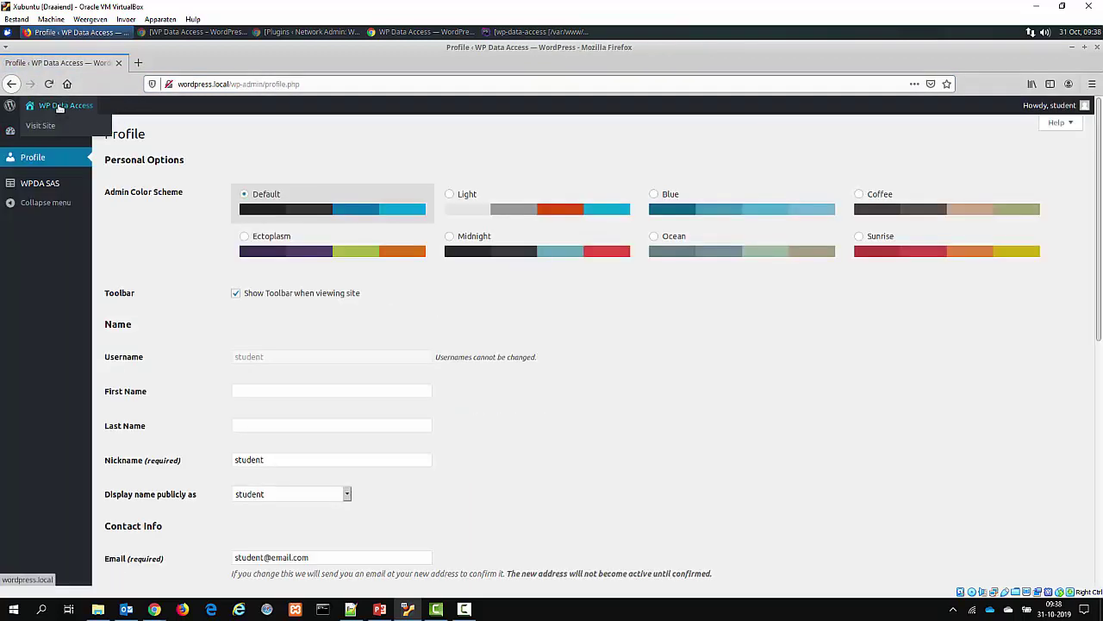
click(41, 125)
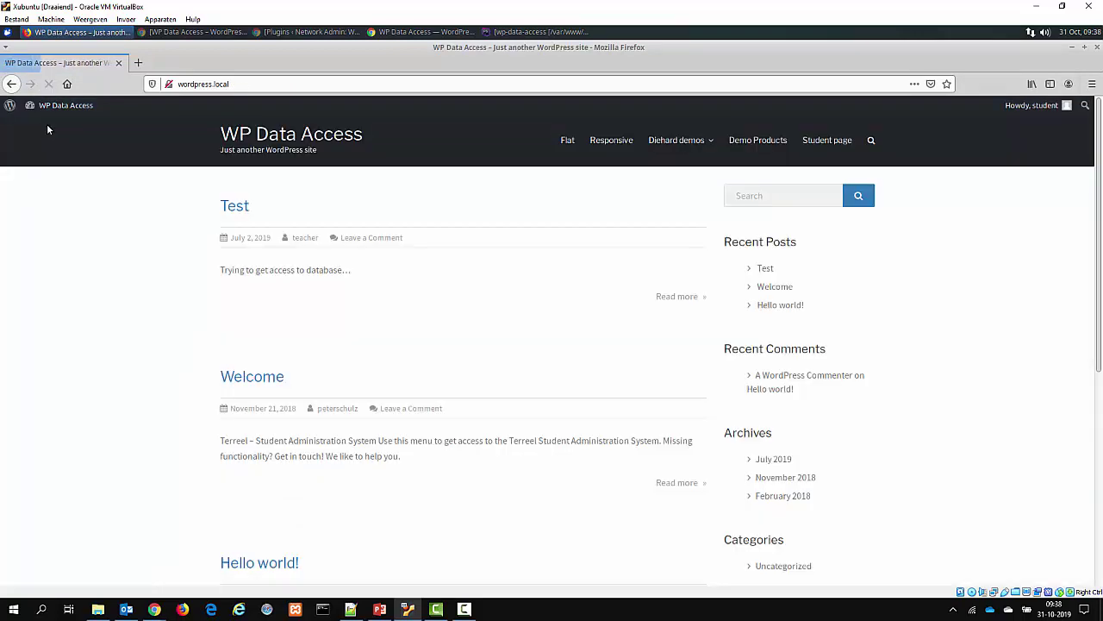
click(832, 141)
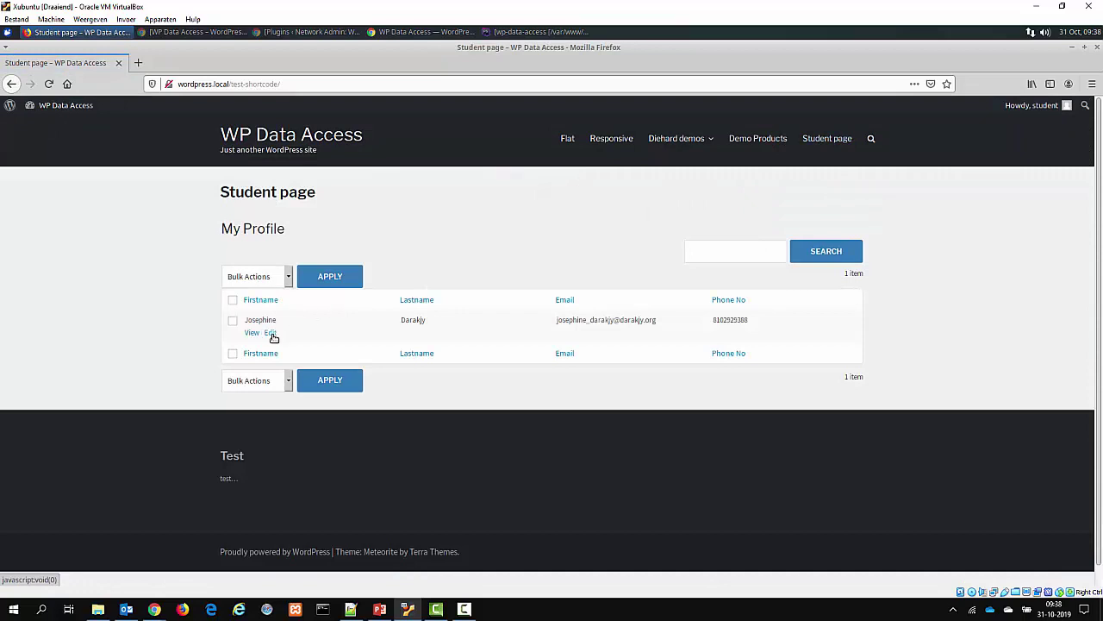
click(273, 333)
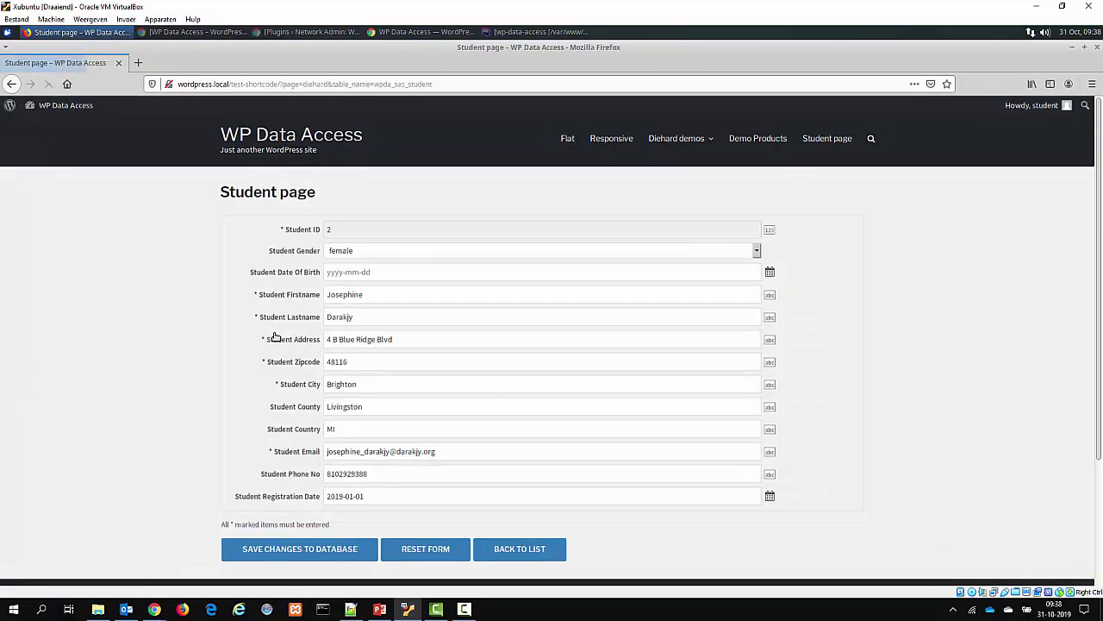
click(557, 554)
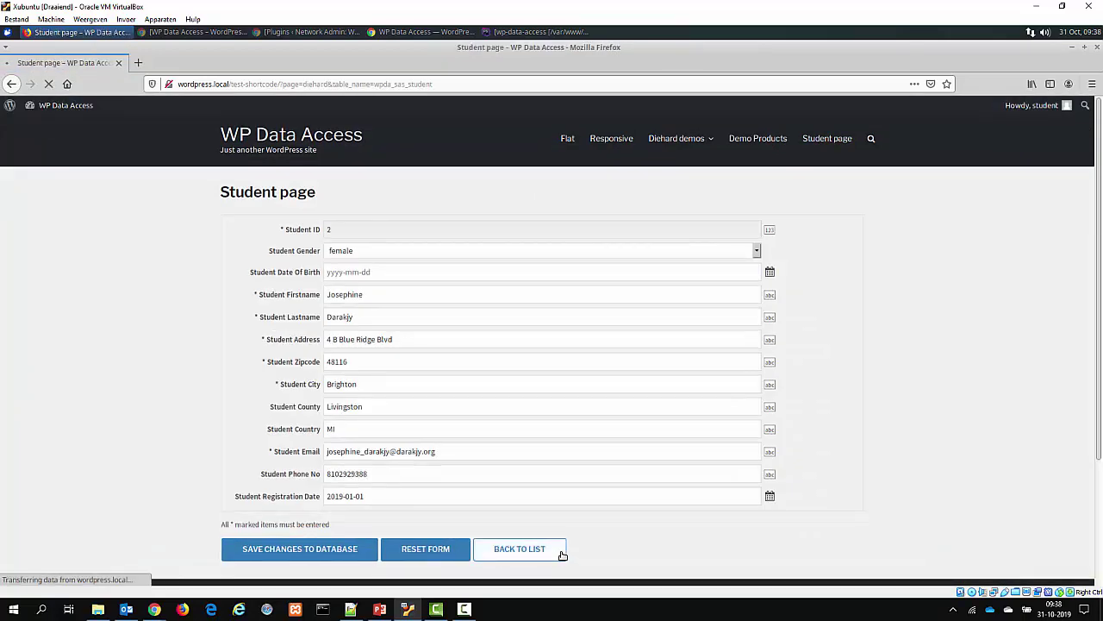